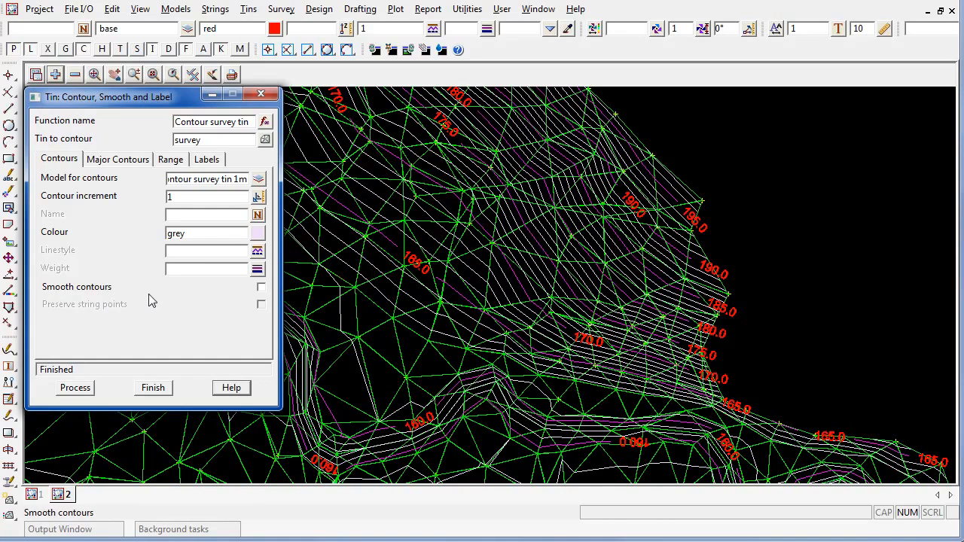
Tick Smooth contours and reprocess to get smoothed 1 m survey tin contours.
scroll(489, 430, up, 5)
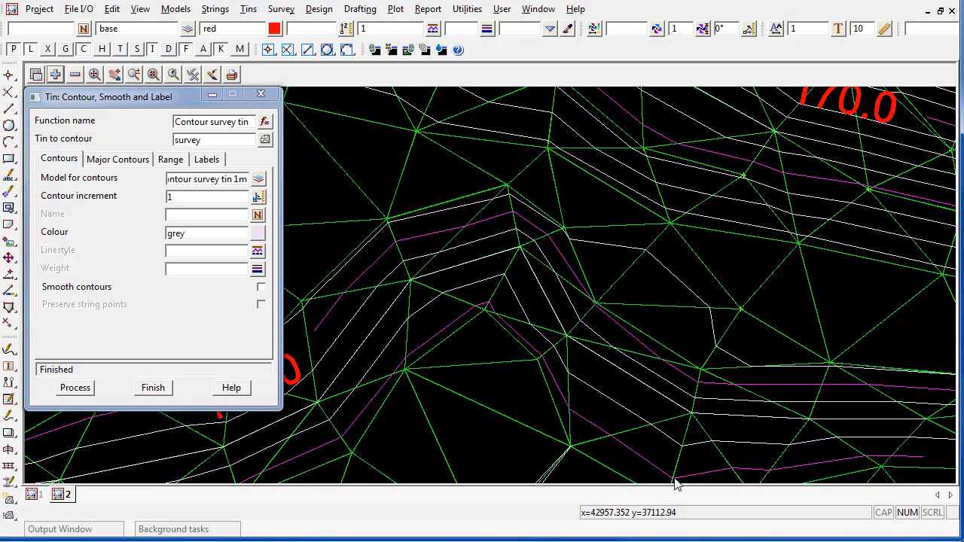
click(74, 289)
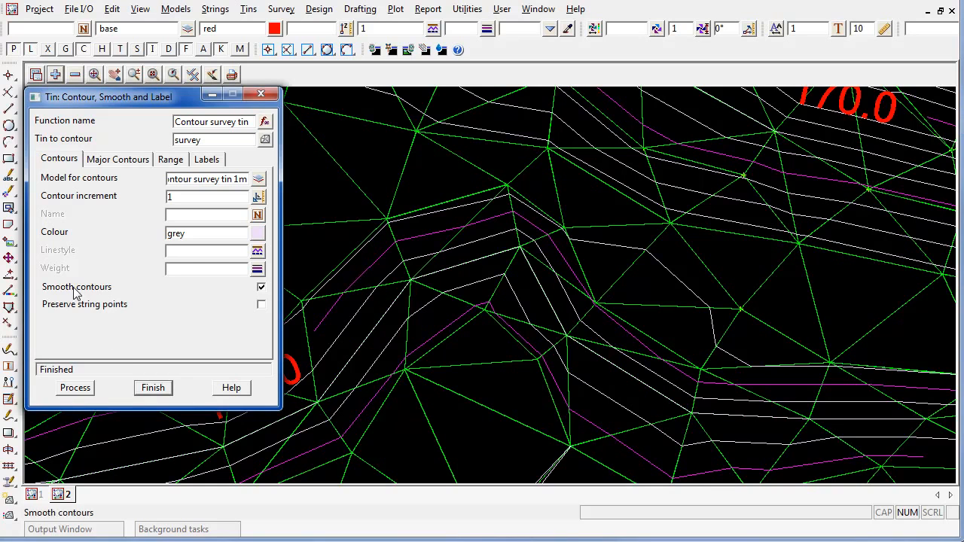
click(75, 388)
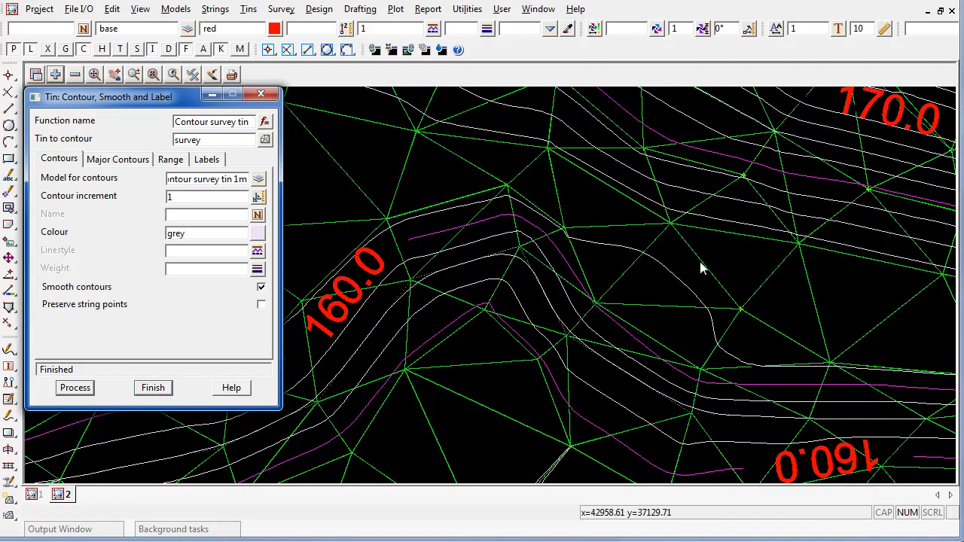
scroll(760, 263, down, 2)
scroll(612, 288, up, 3)
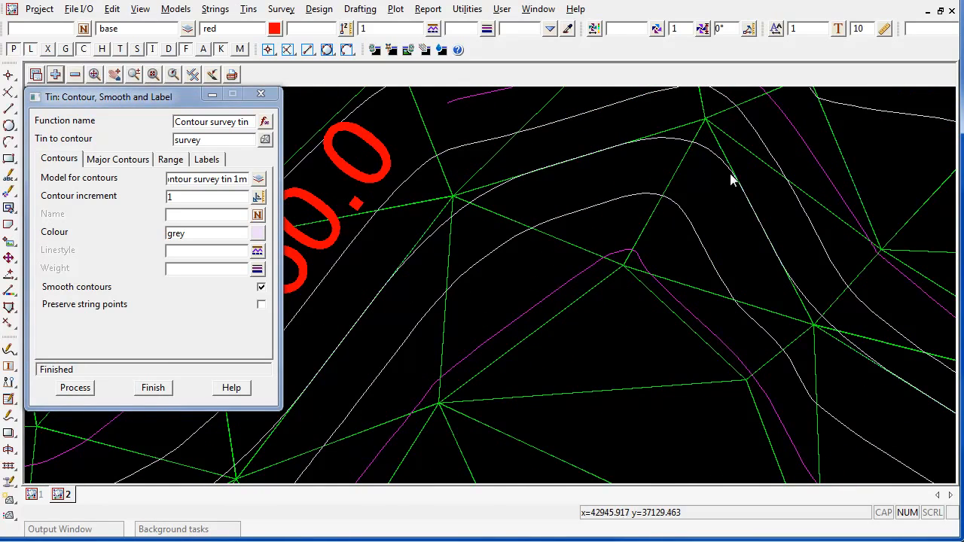
scroll(641, 143, down, 1)
drag(178, 98, 179, 147)
Switch on Tin contours and Tin edges from the view's Toggle menu.
click(194, 77)
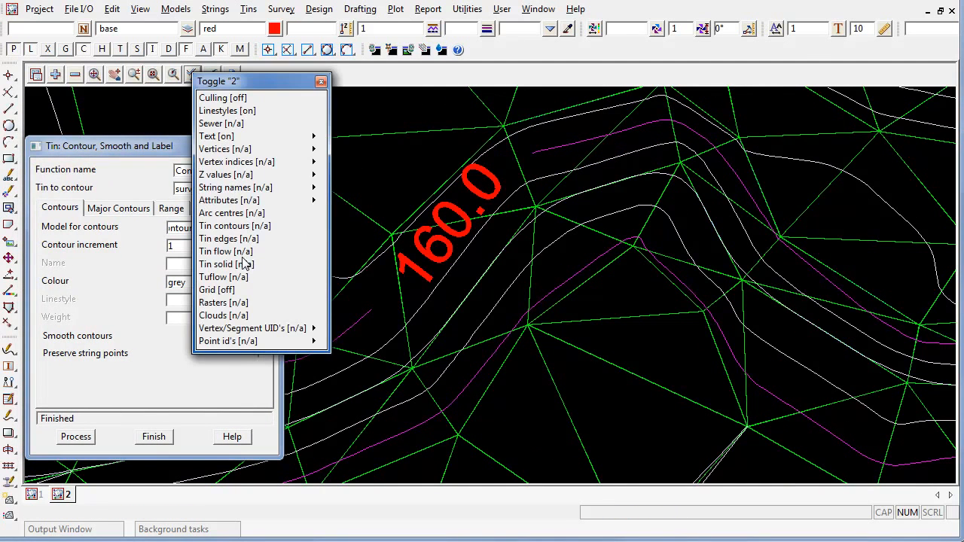
click(241, 228)
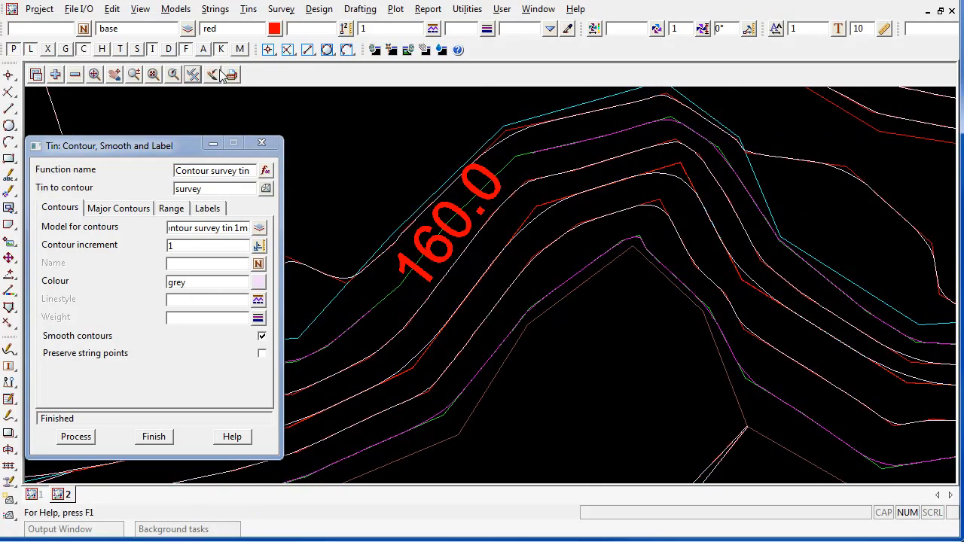
click(194, 77)
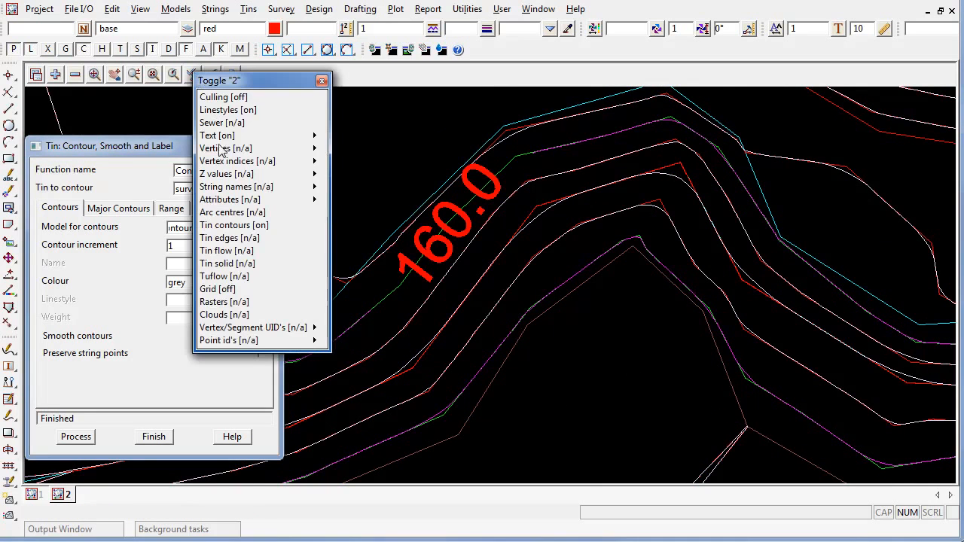
click(229, 238)
scroll(648, 225, up, 3)
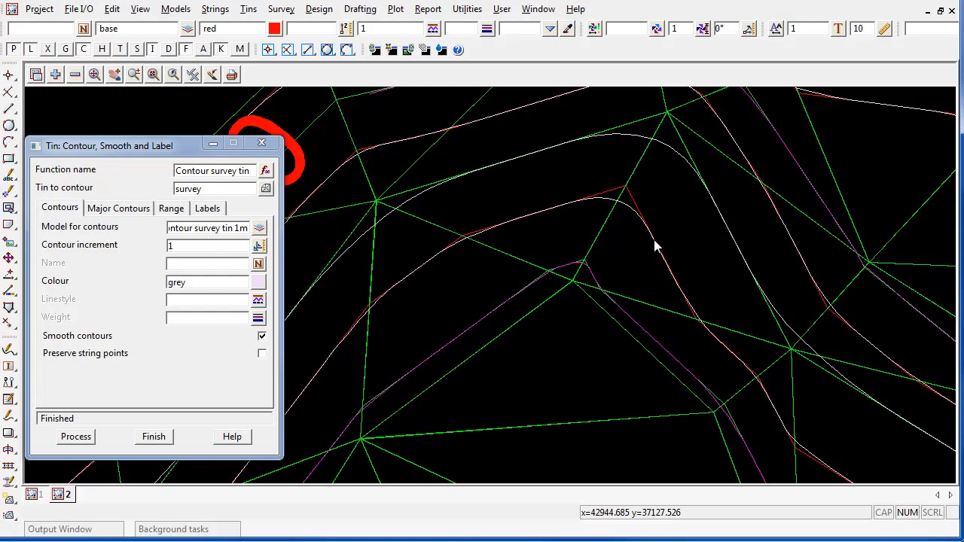
Tick Preserve string points and reprocess the smoothed contours.
click(111, 360)
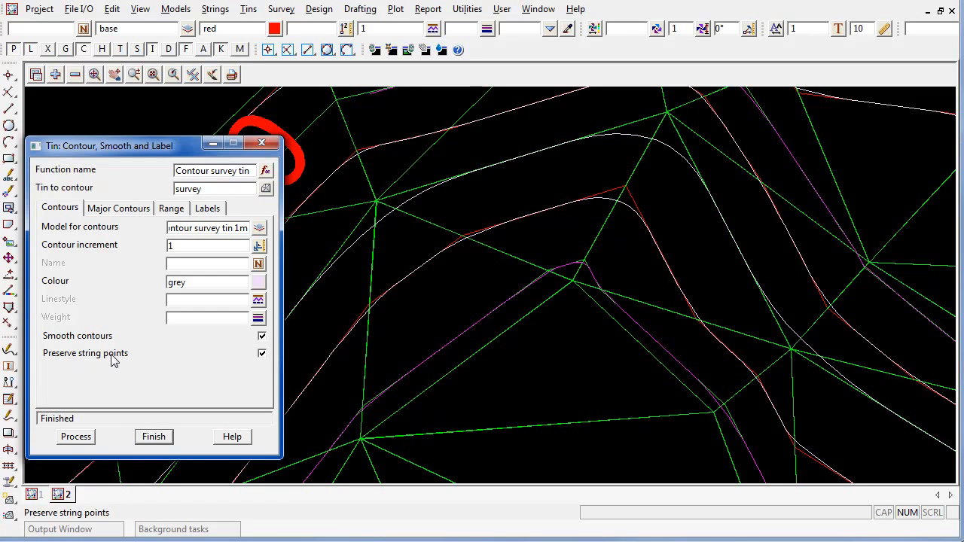
click(75, 438)
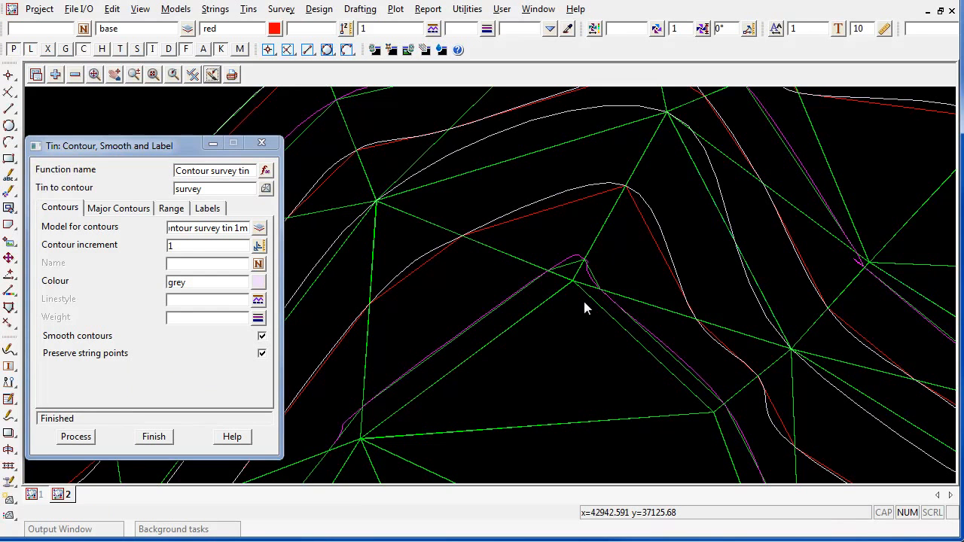
scroll(585, 305, up, 1)
scroll(586, 304, down, 1)
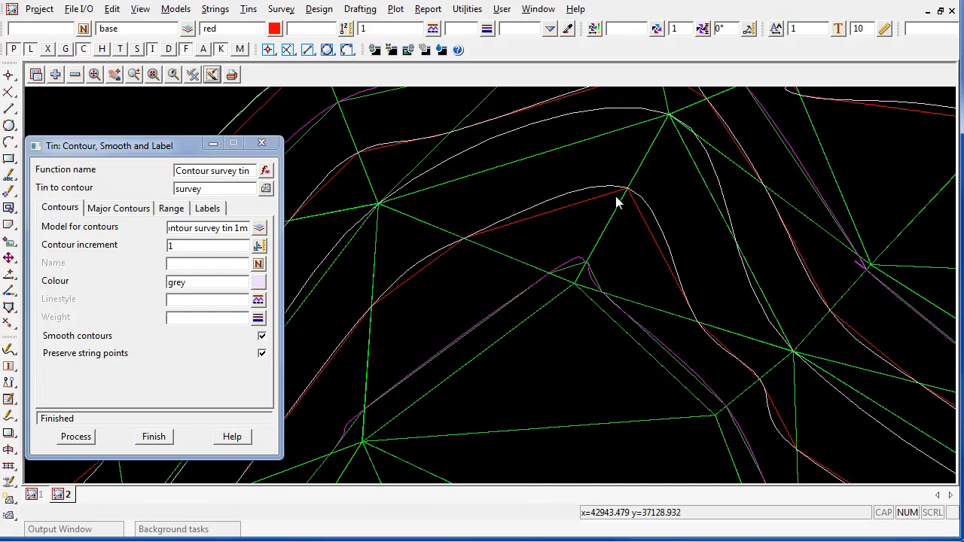
Untick Preserve string points and reprocess the contours again.
click(261, 353)
click(78, 436)
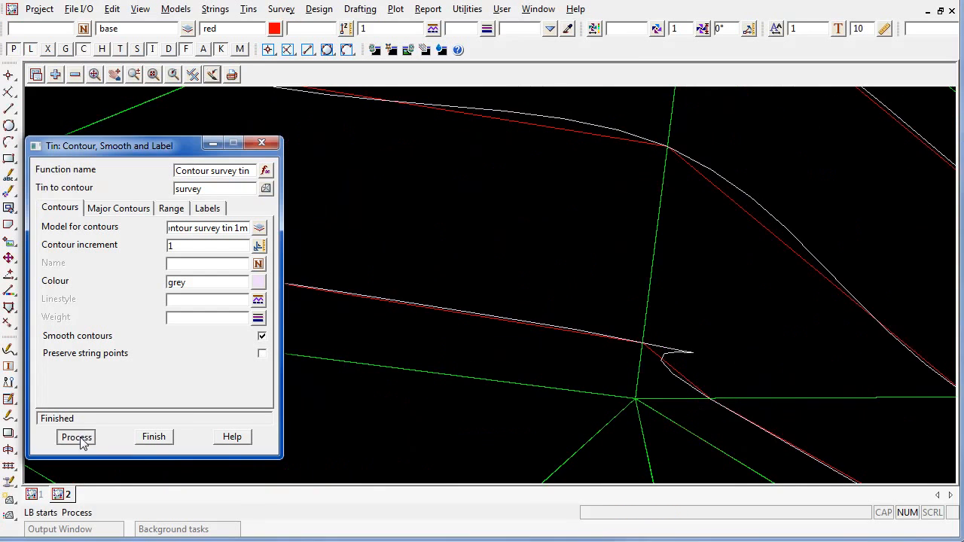
scroll(667, 223, down, 5)
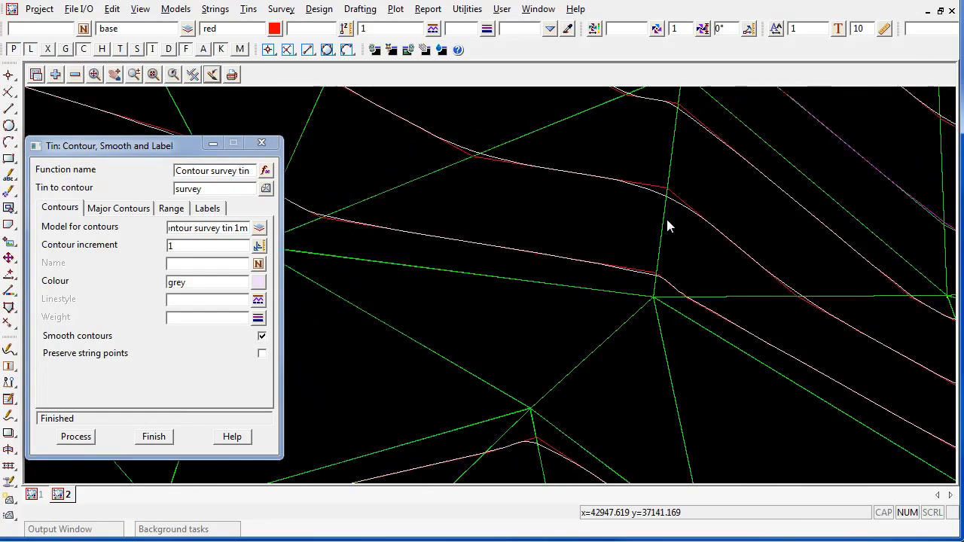
scroll(594, 463, up, 3)
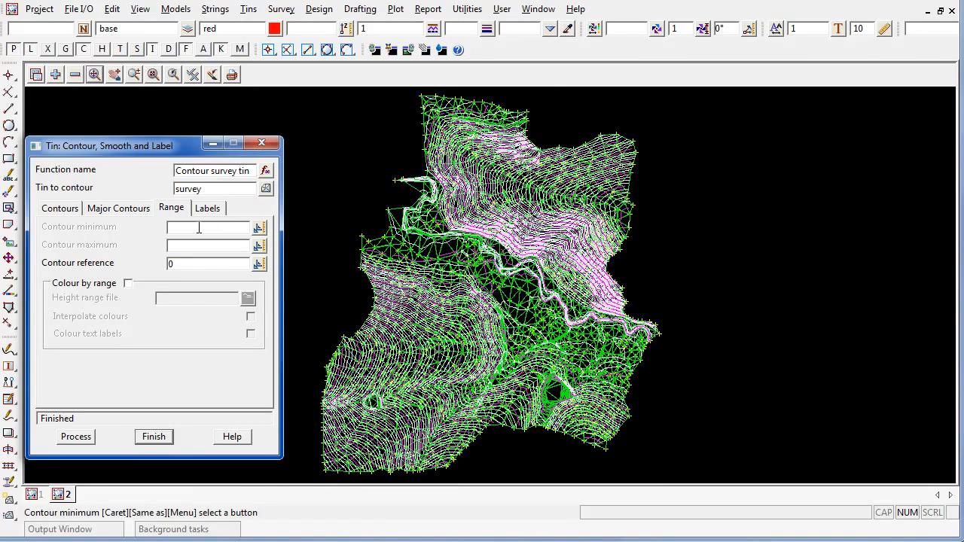
Set Contour minimum to 200 and process contours only above 200.
text(200)
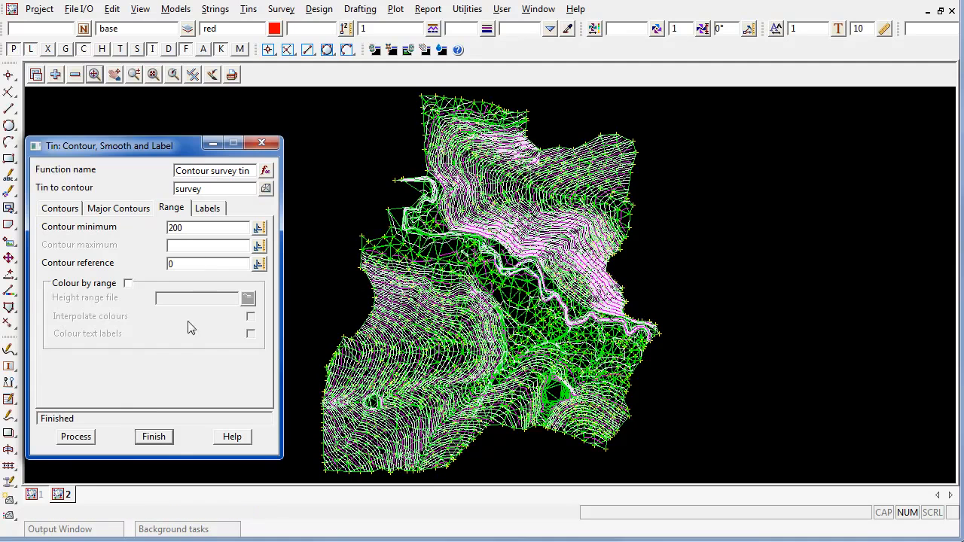
click(74, 437)
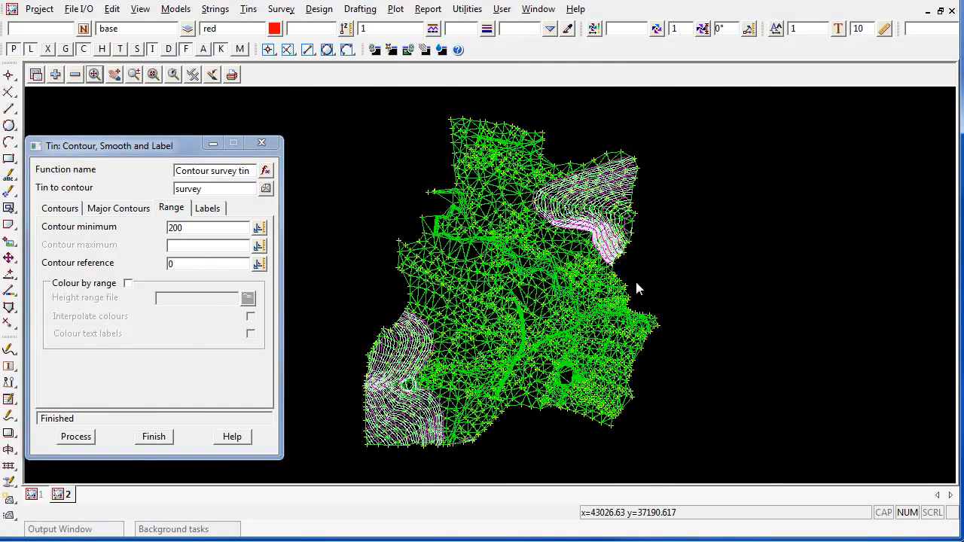
scroll(636, 288, up, 5)
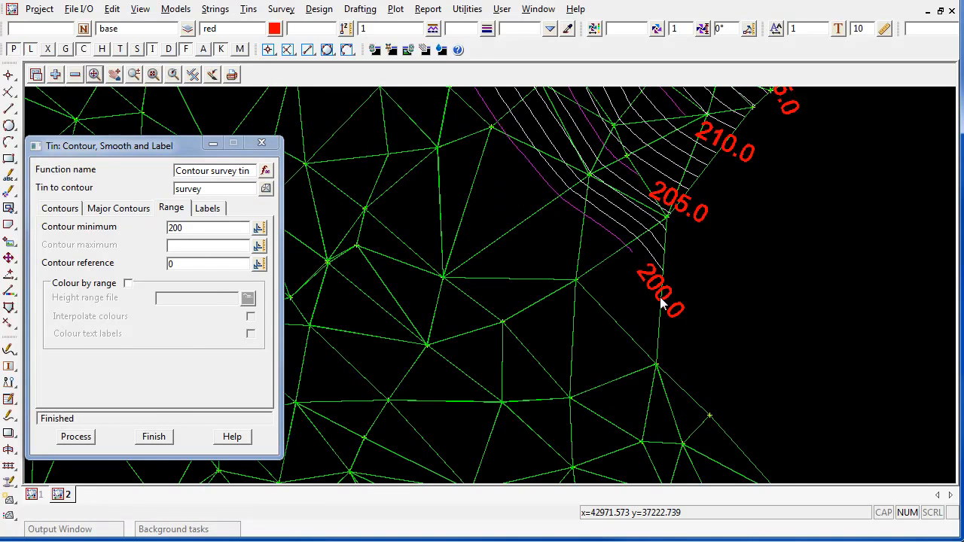
scroll(661, 302, down, 8)
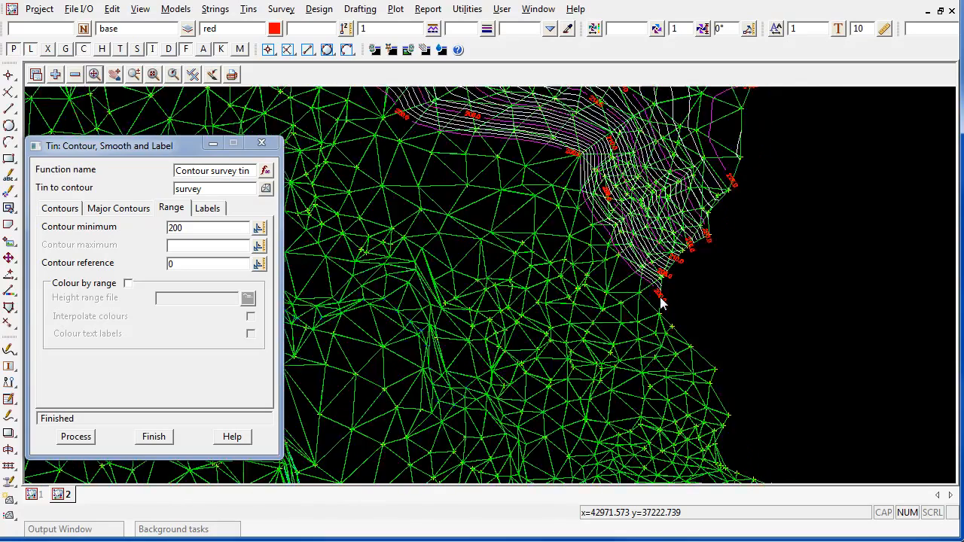
scroll(783, 188, down, 2)
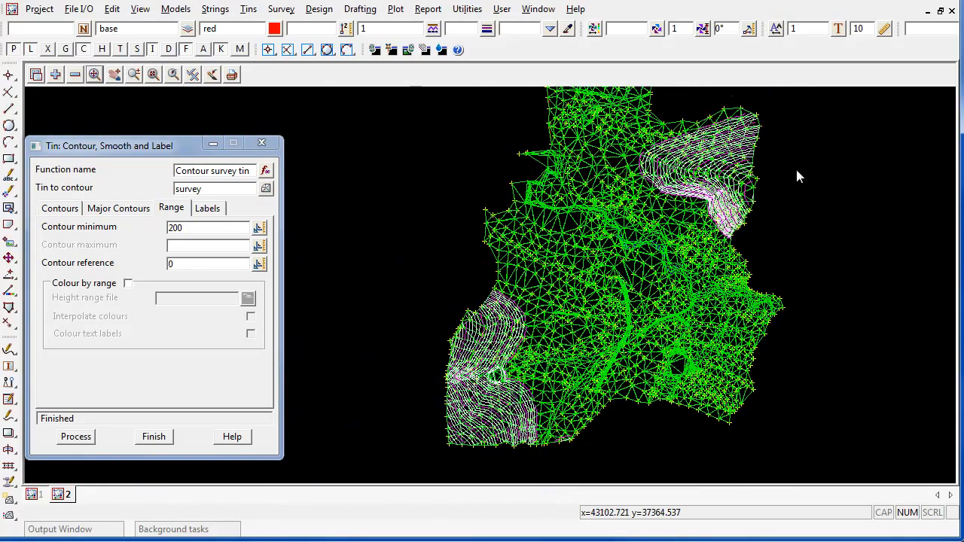
Clear the contour minimum and reprocess contours across the whole tin.
double_click(194, 229)
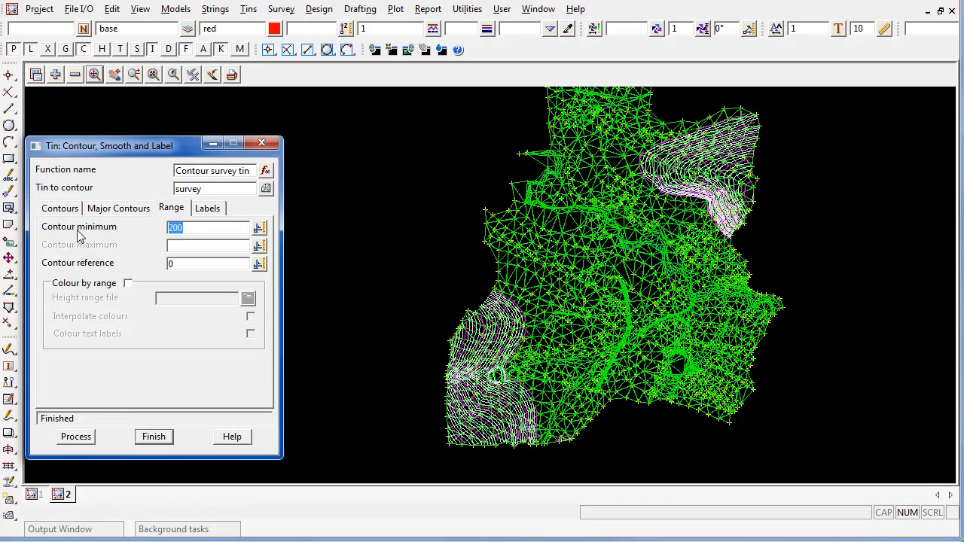
key(Delete)
click(85, 438)
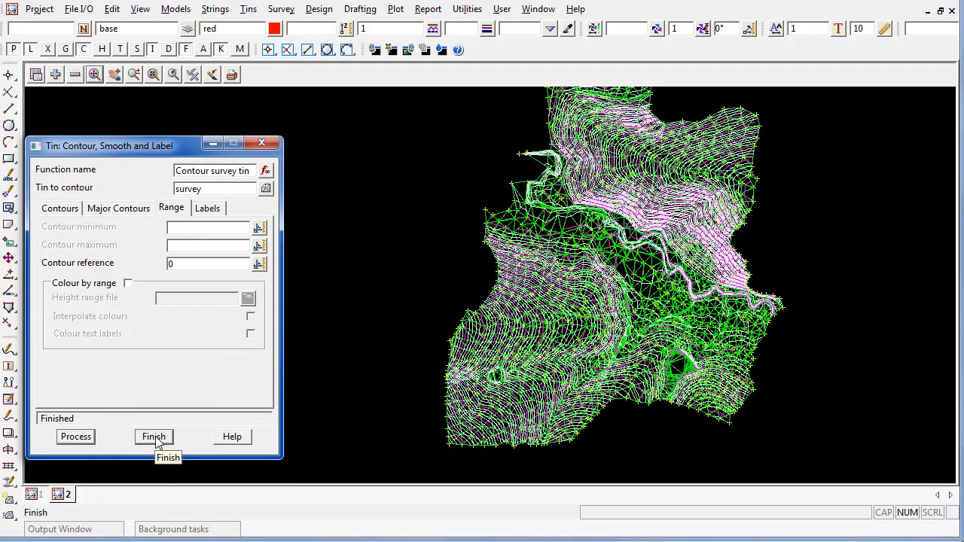
Set Contour maximum to 200 and process contours only below 200.
click(179, 246)
text(200)
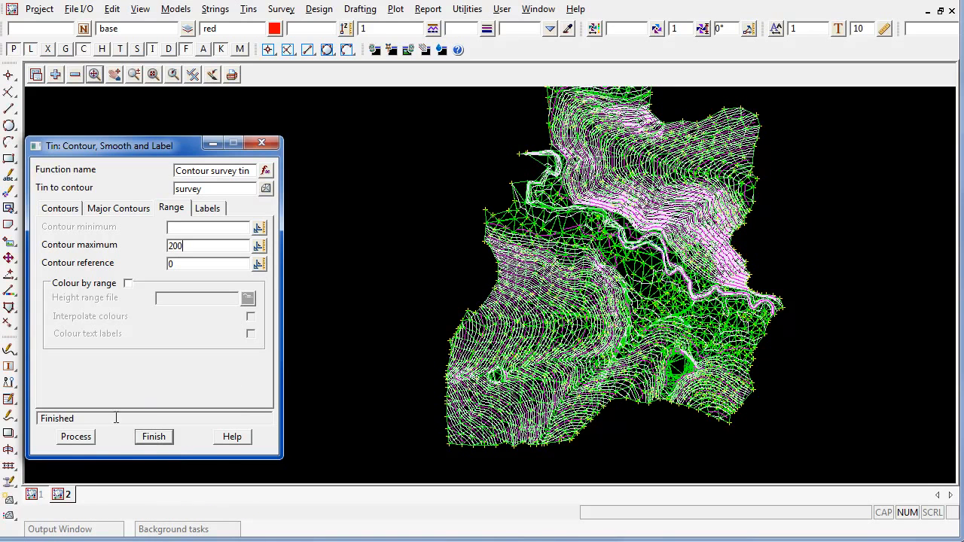
click(68, 437)
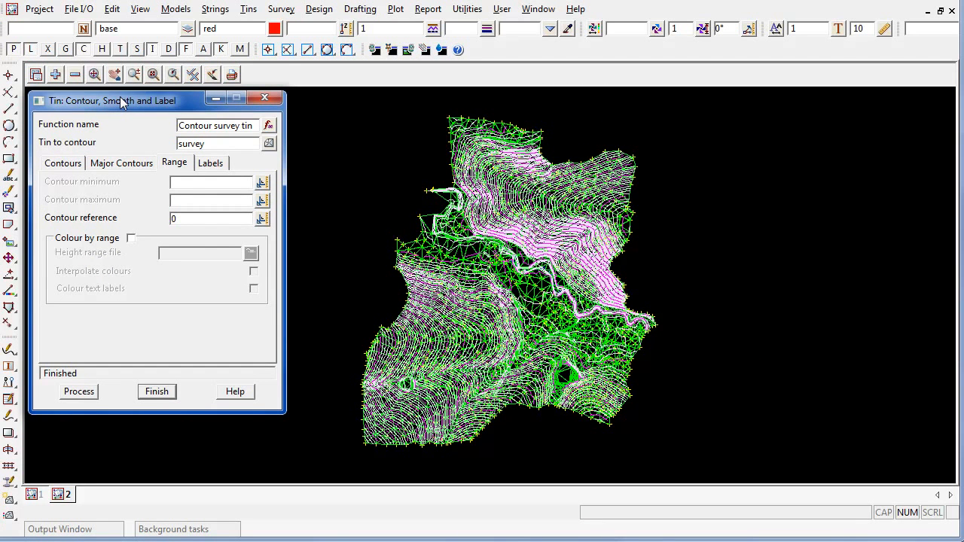
Set Contour minimum and maximum to 190 and process only the 190 contour.
click(198, 185)
text(190)
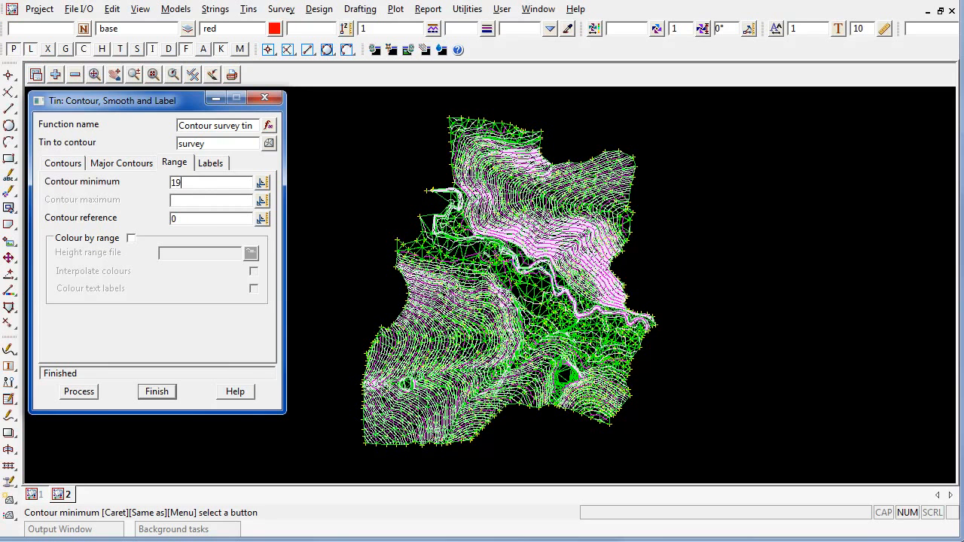
click(198, 201)
text(190)
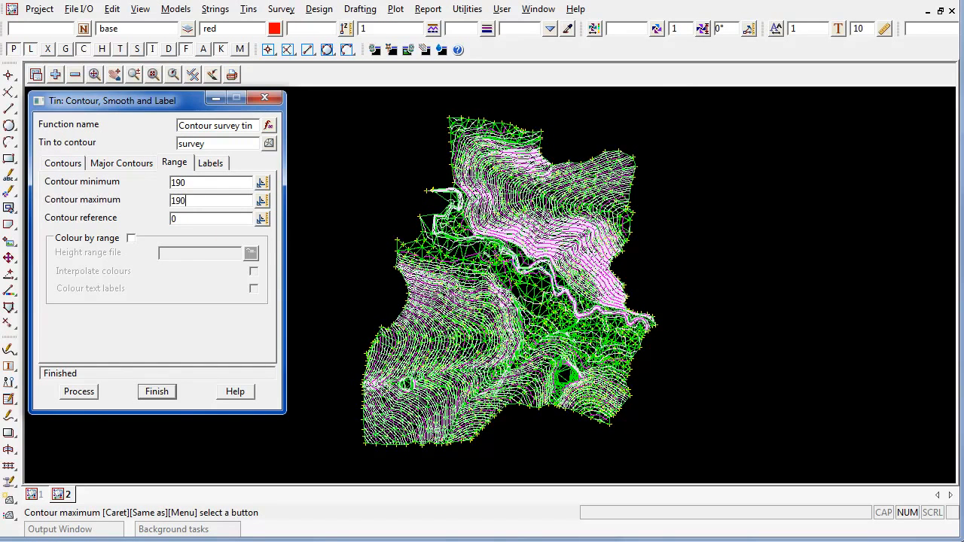
click(74, 394)
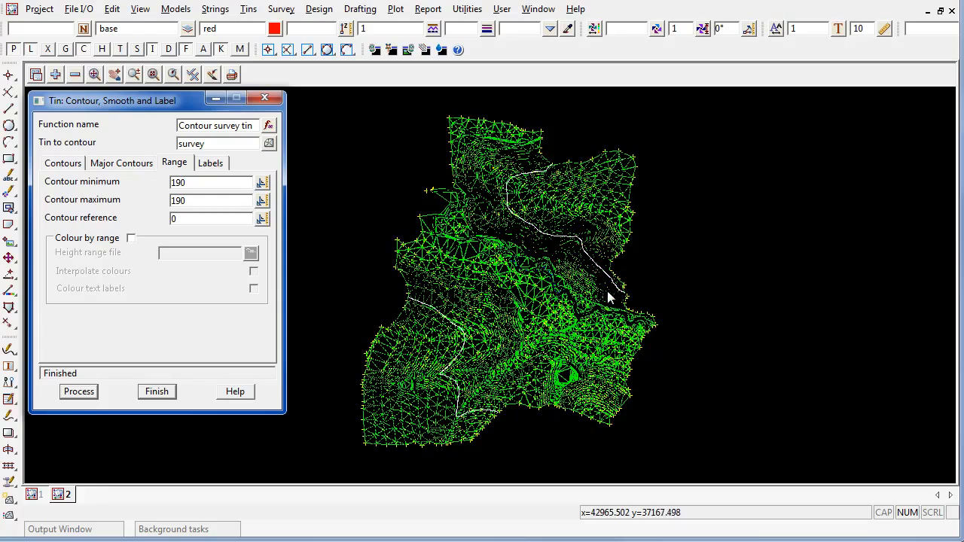
Inquire the generated contour to confirm its height is 190.
scroll(607, 286, up, 3)
scroll(637, 296, up, 3)
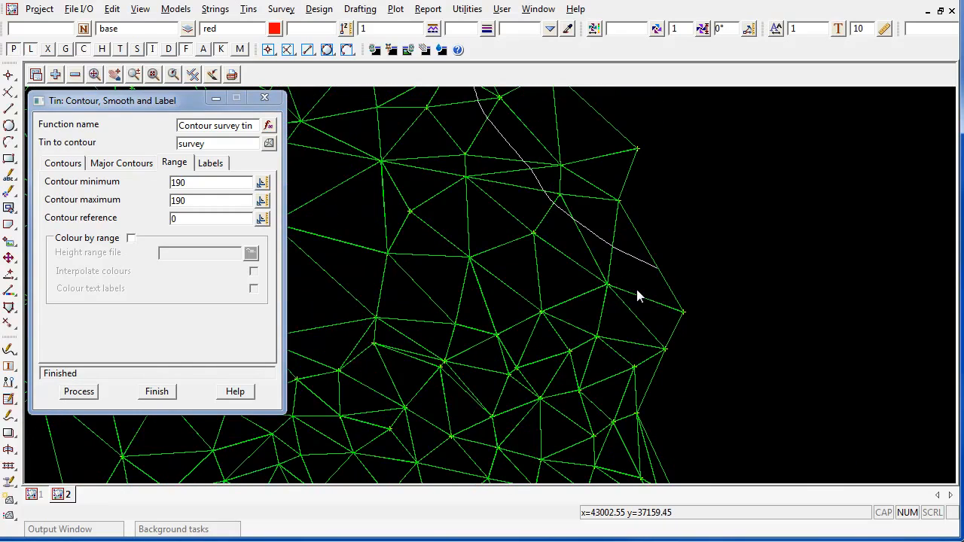
click(637, 296)
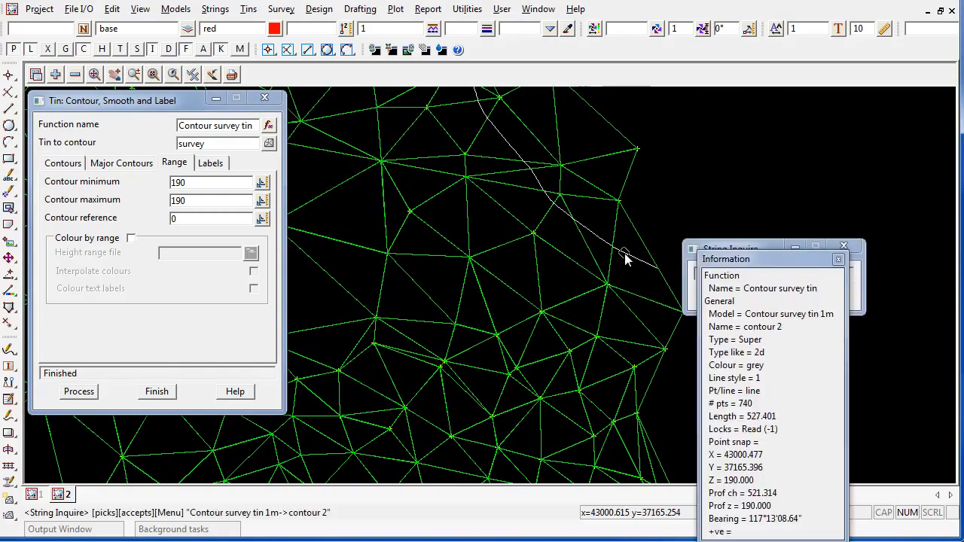
scroll(625, 260, down, 5)
scroll(625, 260, down, 4)
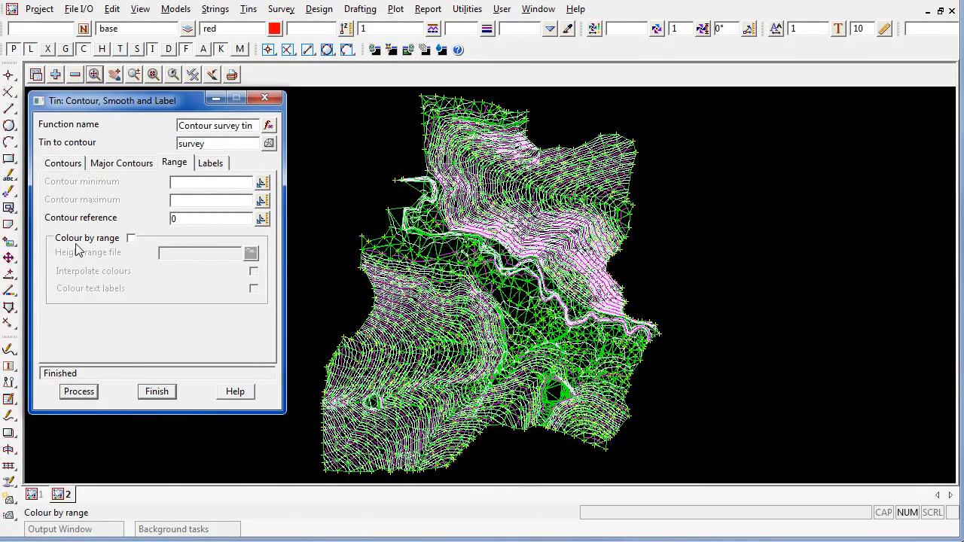
Tick Colour by range, load EXDS_Colour_by_Height_1m_int.hrf, and reprocess the contours.
click(104, 242)
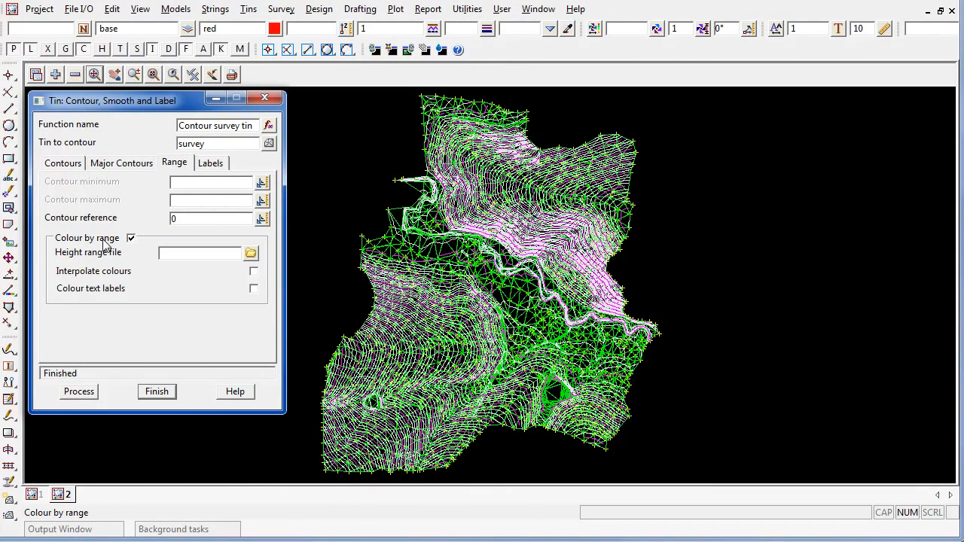
click(251, 253)
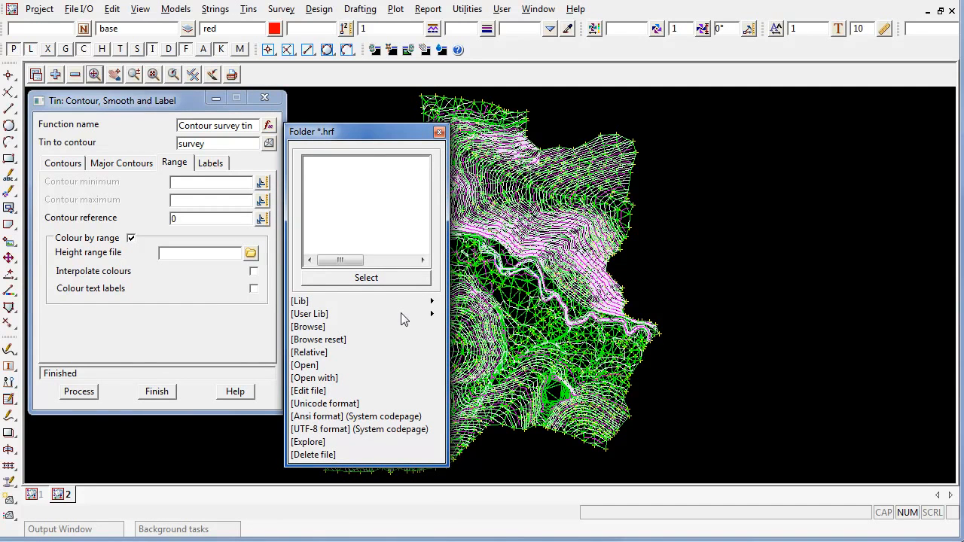
click(432, 314)
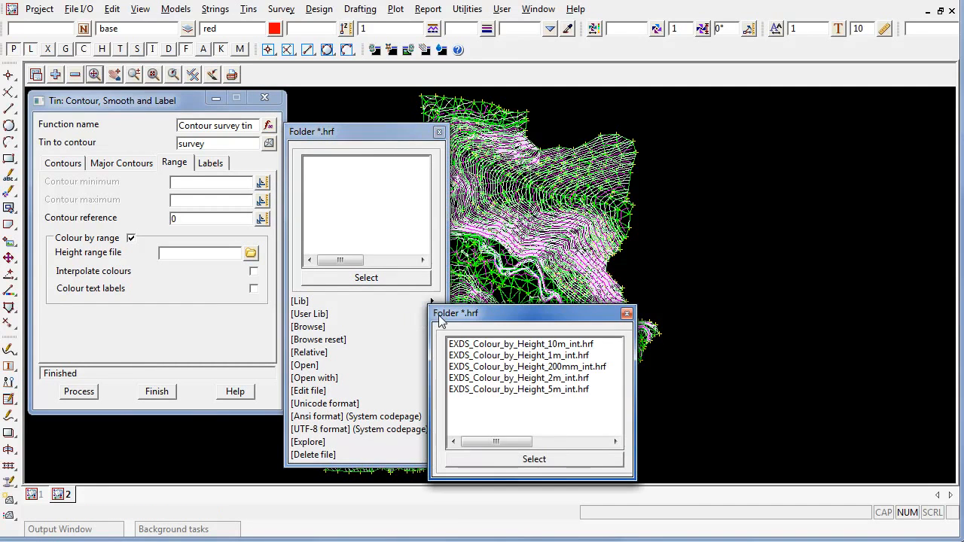
click(580, 356)
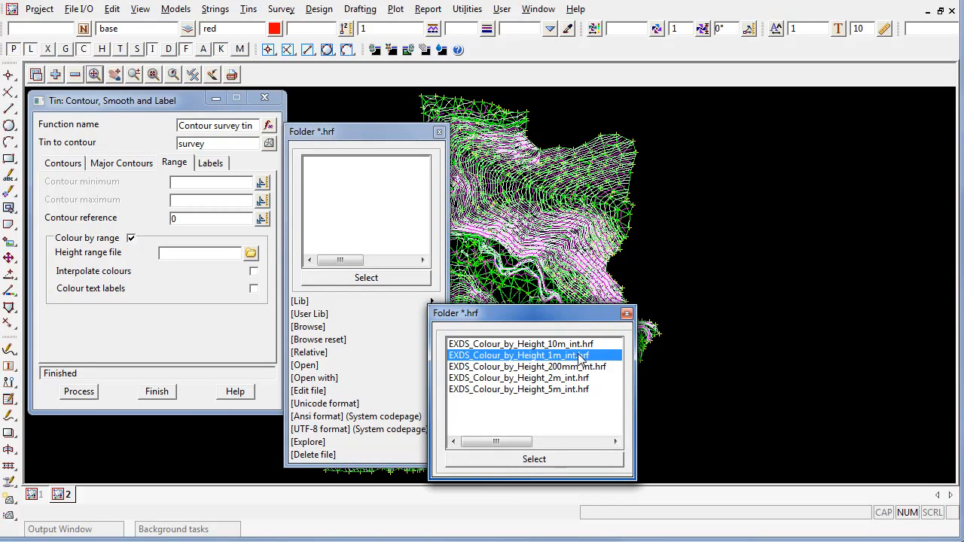
double_click(580, 356)
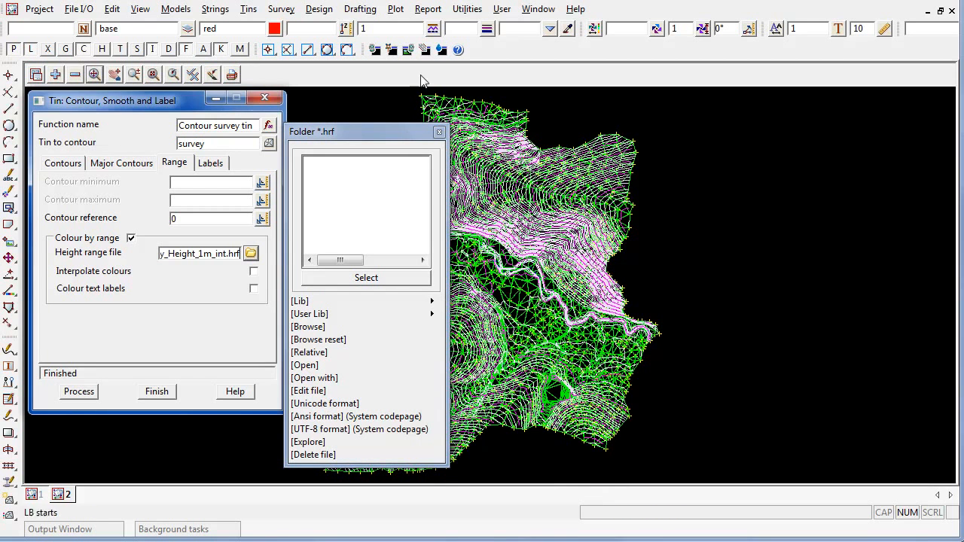
click(440, 132)
click(79, 394)
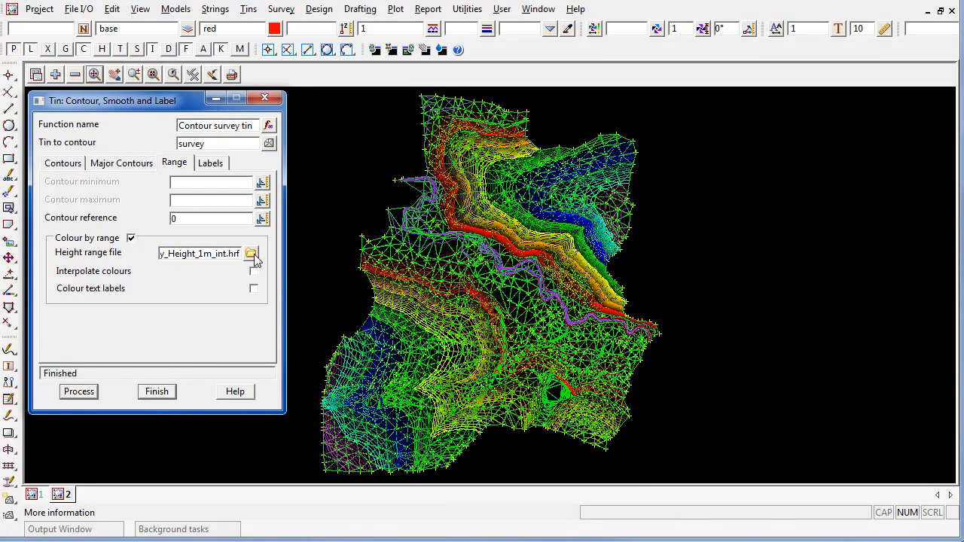
click(251, 254)
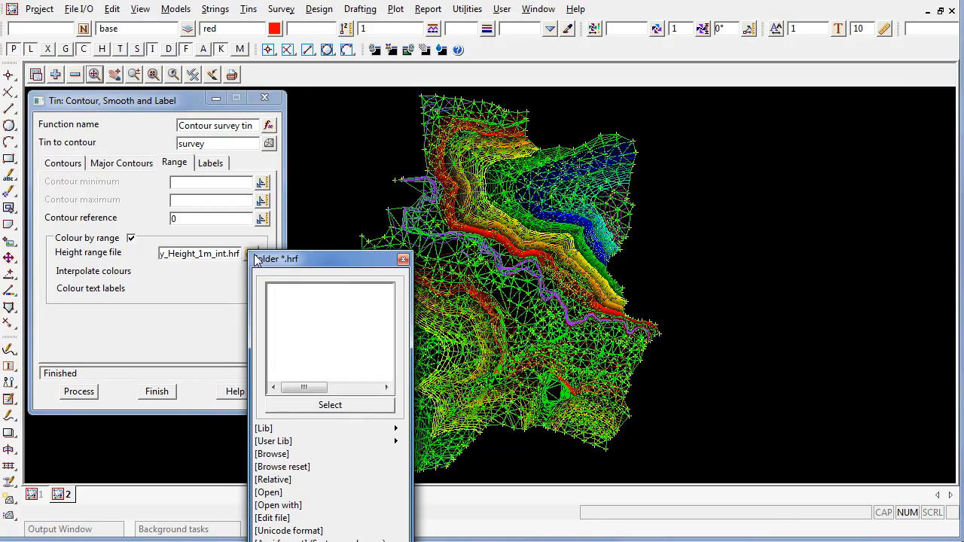
Open the 1 m height range file and inspect its first and last height bands.
click(269, 493)
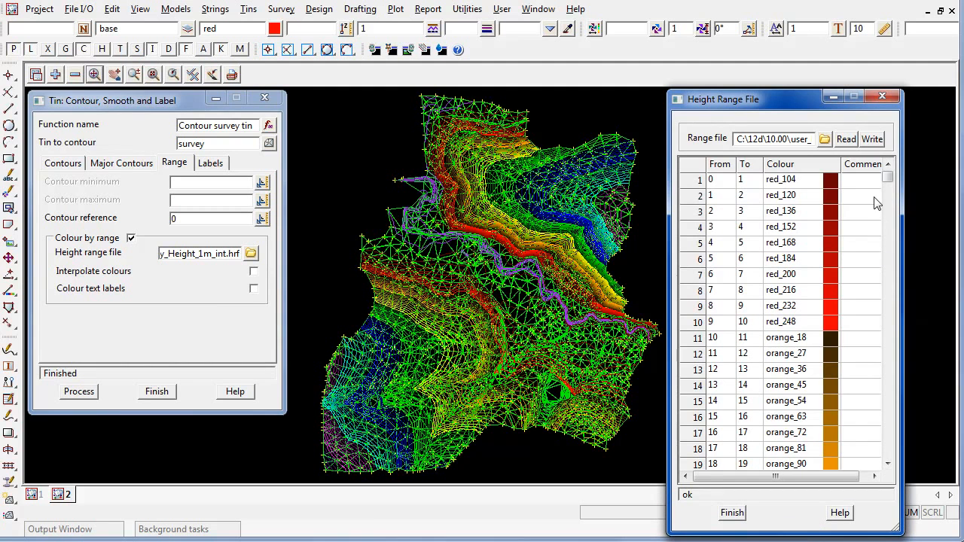
click(729, 182)
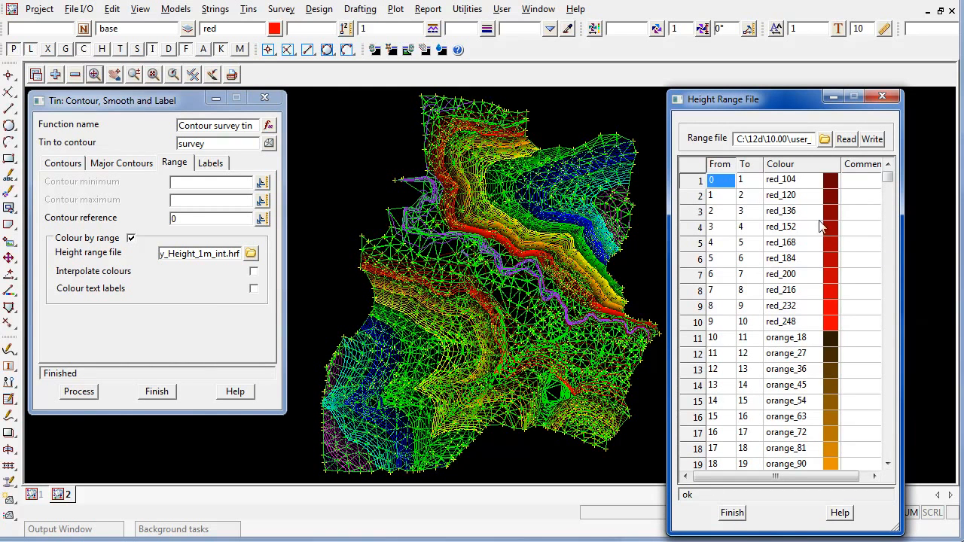
drag(892, 179, 892, 460)
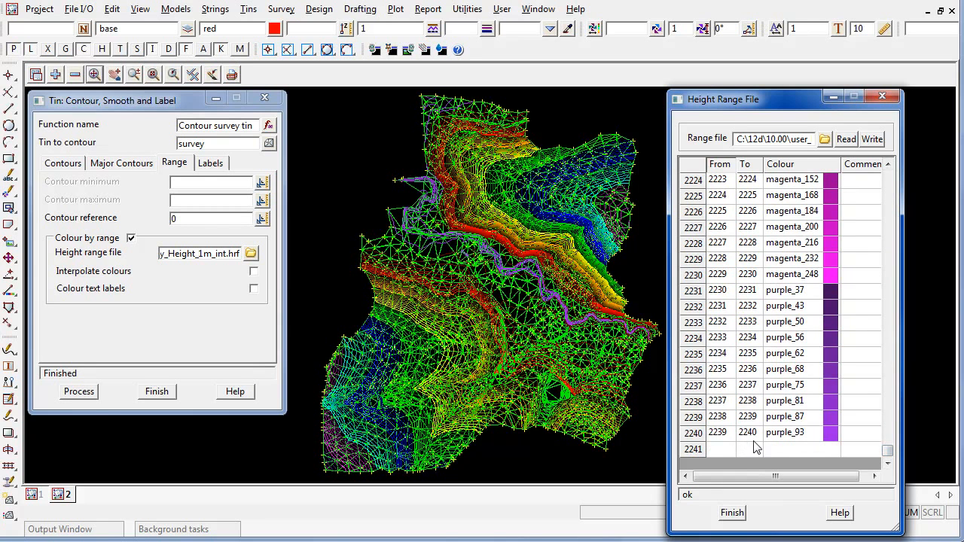
click(757, 437)
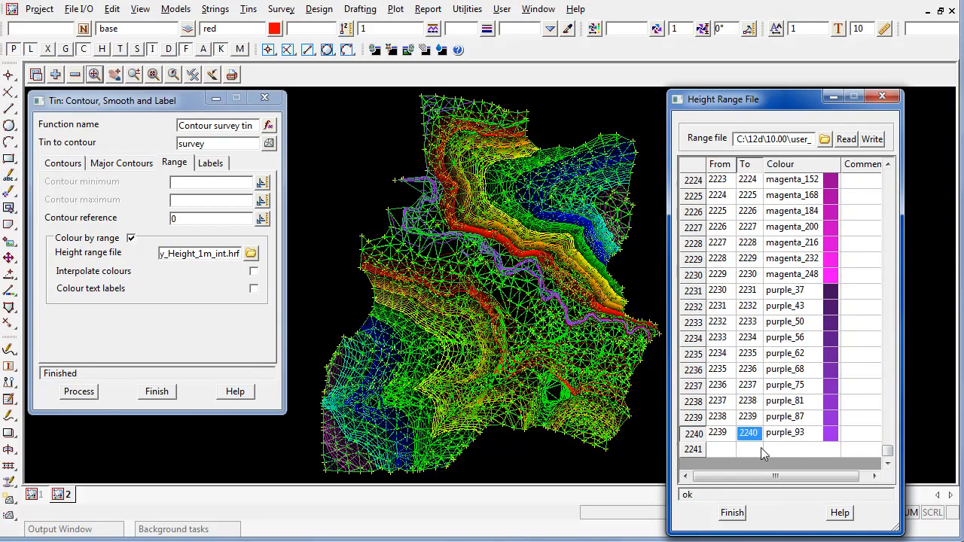
scroll(815, 269, up, 20)
scroll(814, 269, down, 2)
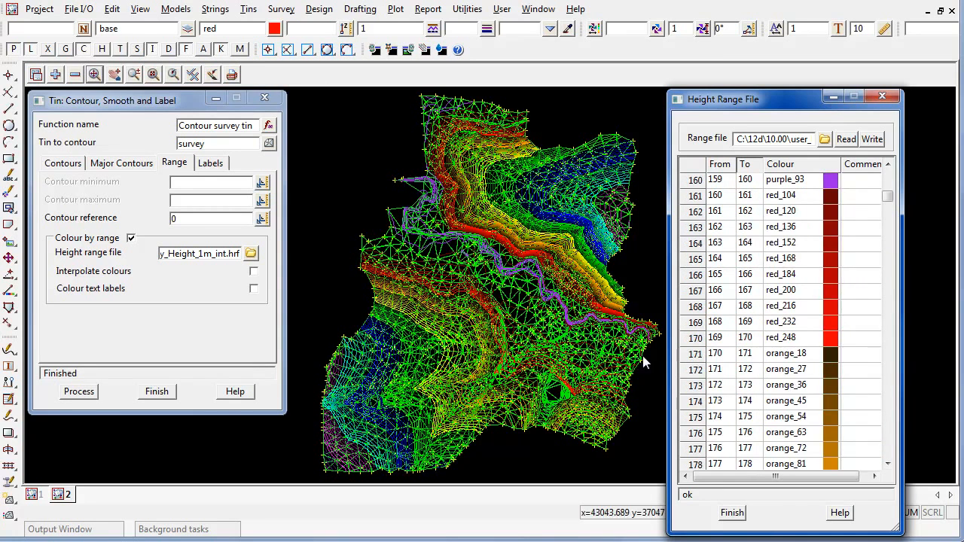
scroll(645, 358, down, 7)
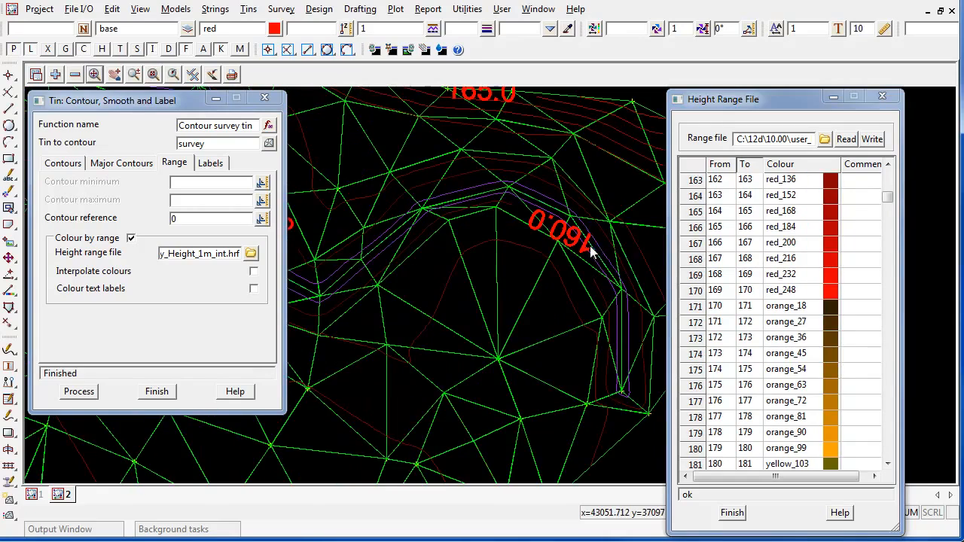
scroll(606, 306, up, 3)
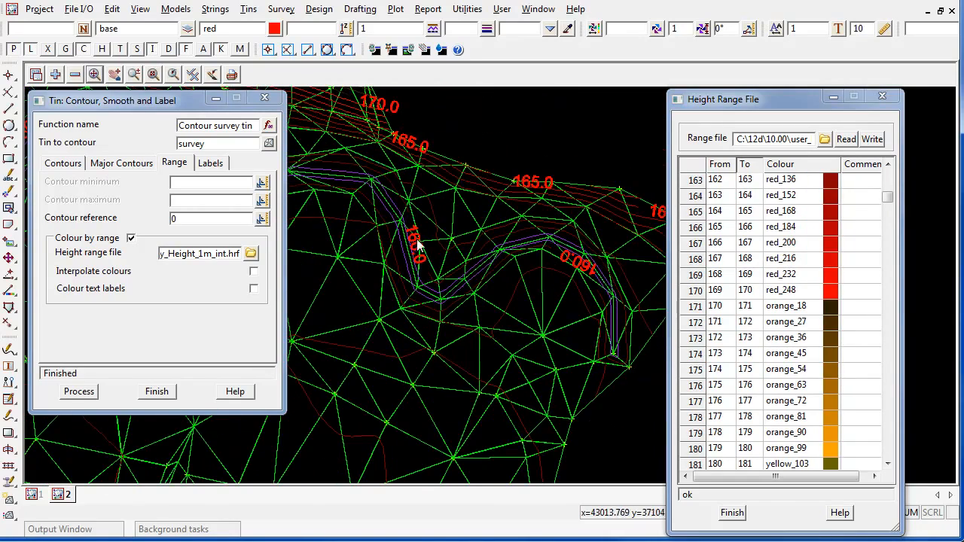
scroll(878, 184, up, 2)
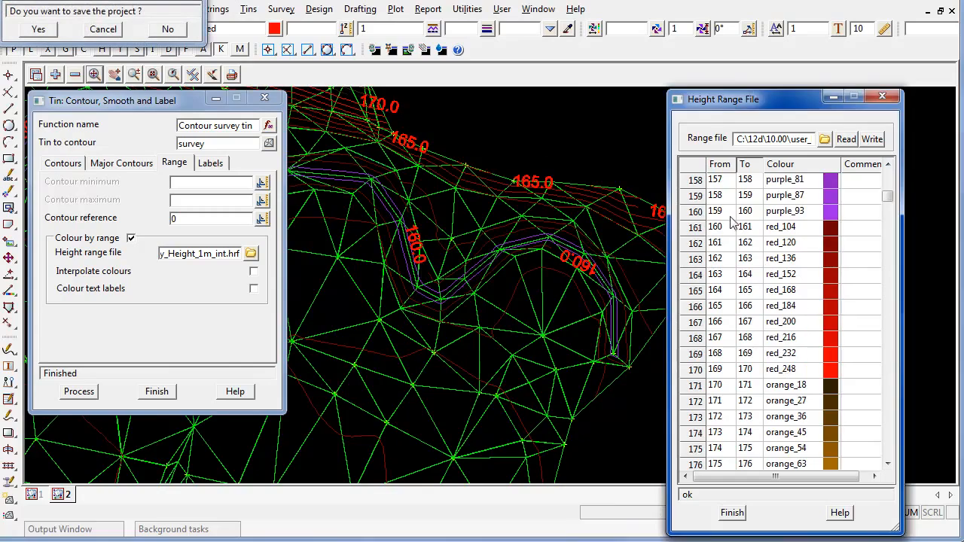
scroll(551, 394, up, 3)
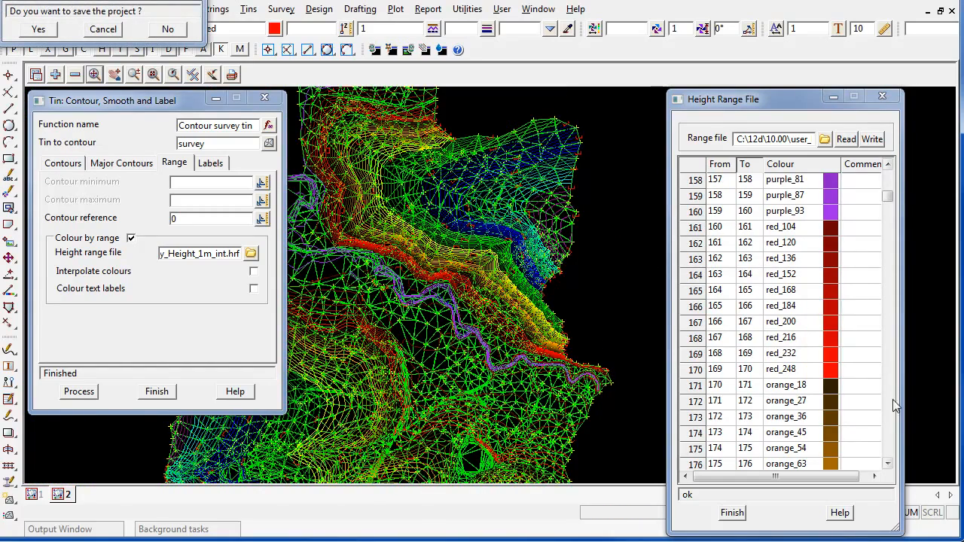
Step through the remaining rows of the Height Range File table.
click(887, 464)
click(887, 465)
click(887, 465)
click(888, 464)
click(887, 464)
click(887, 465)
click(887, 465)
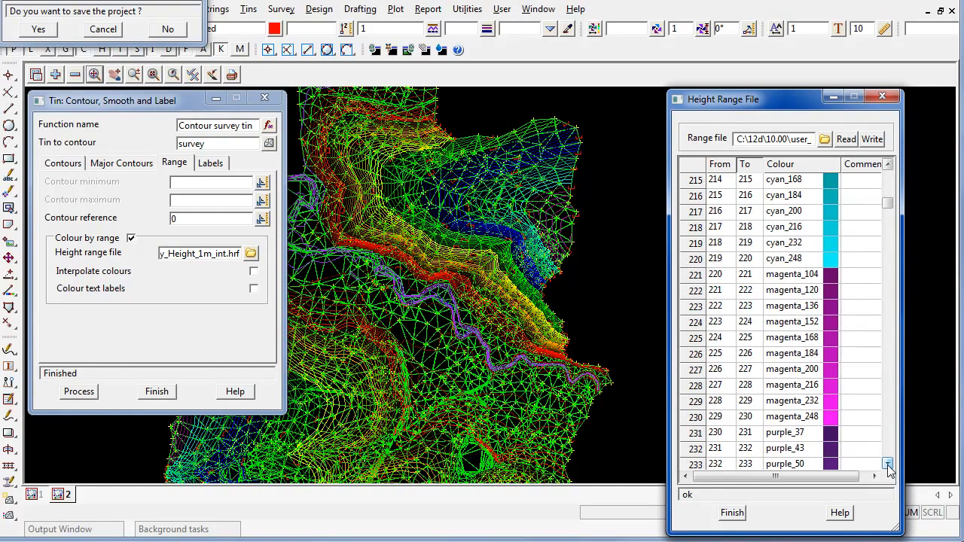
click(887, 465)
click(888, 465)
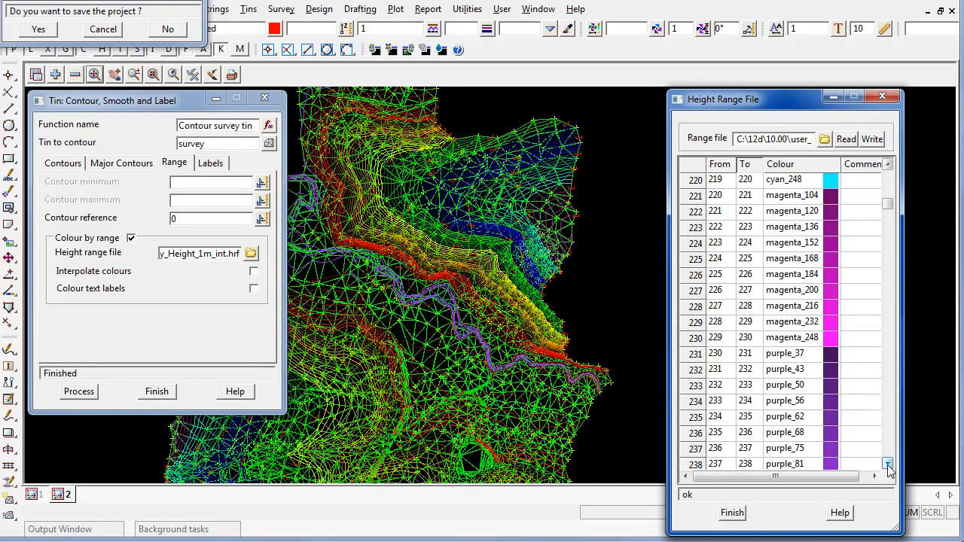
Tick Colour text labels and reprocess so labels take their height-band colours.
scroll(107, 290, up, 1)
click(106, 292)
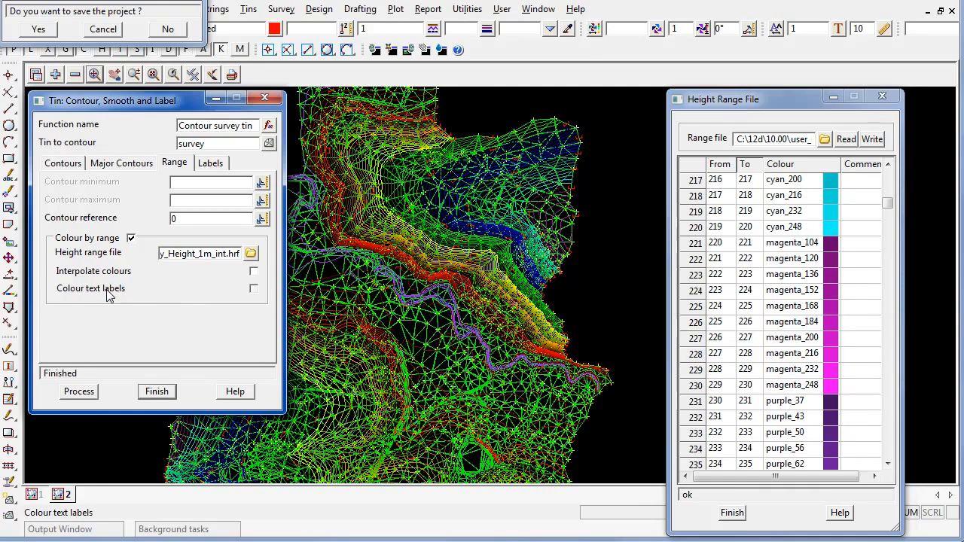
click(79, 393)
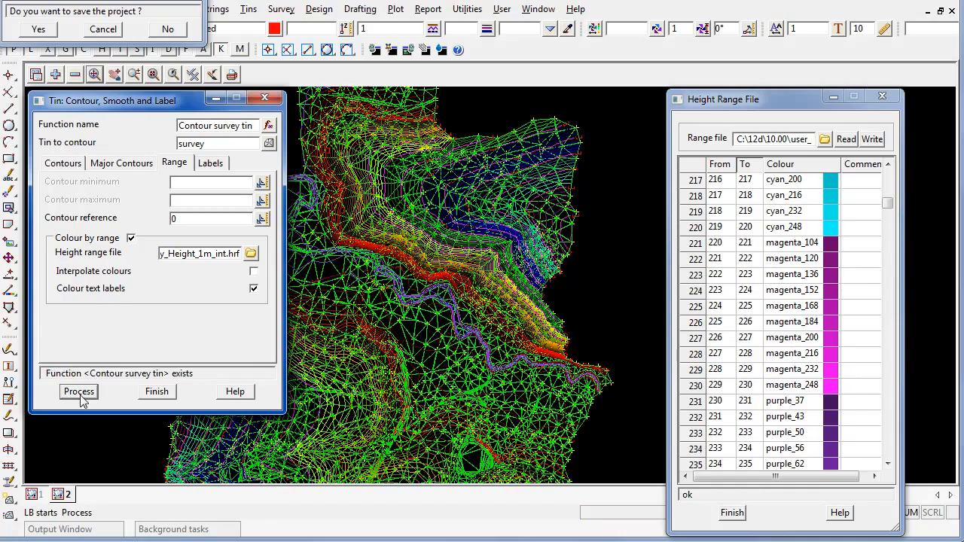
Untick Colour by range and reprocess the contours without height colours.
scroll(542, 370, up, 3)
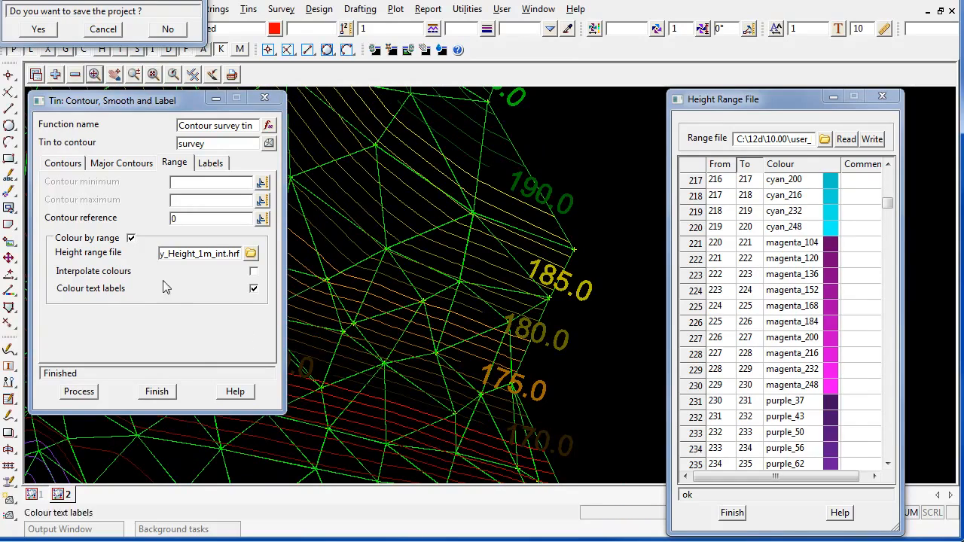
click(106, 241)
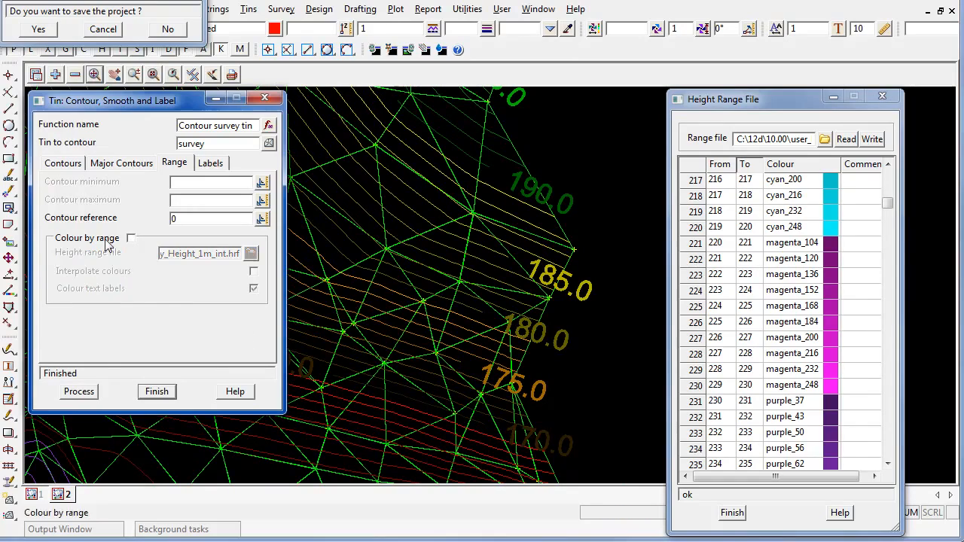
click(79, 392)
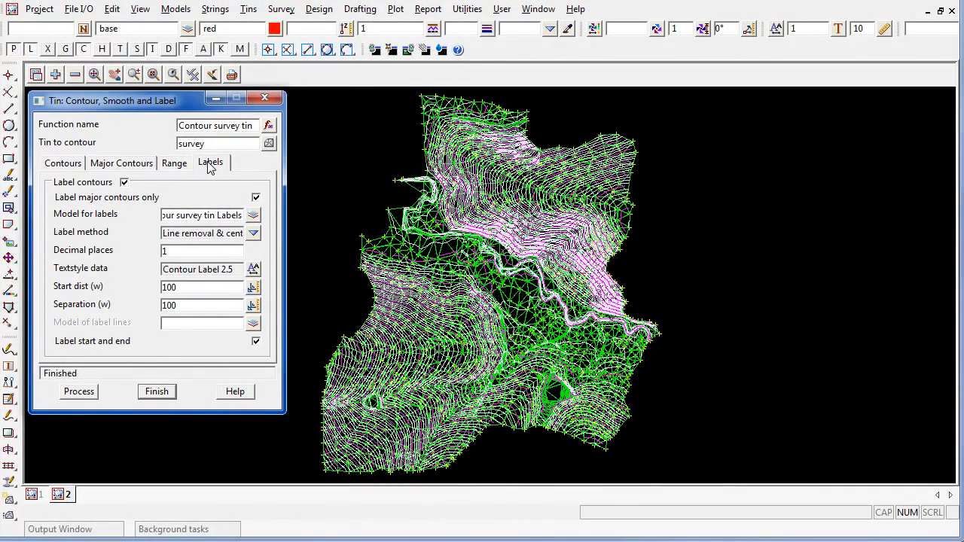
Edit the label text style colour to magenta and reprocess the contours.
scroll(570, 324, up, 5)
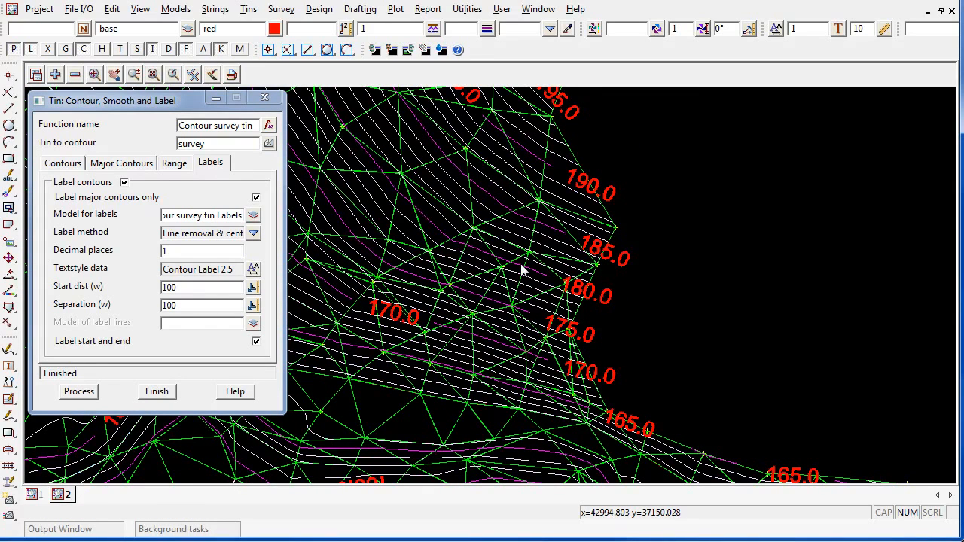
scroll(523, 270, up, 1)
click(254, 269)
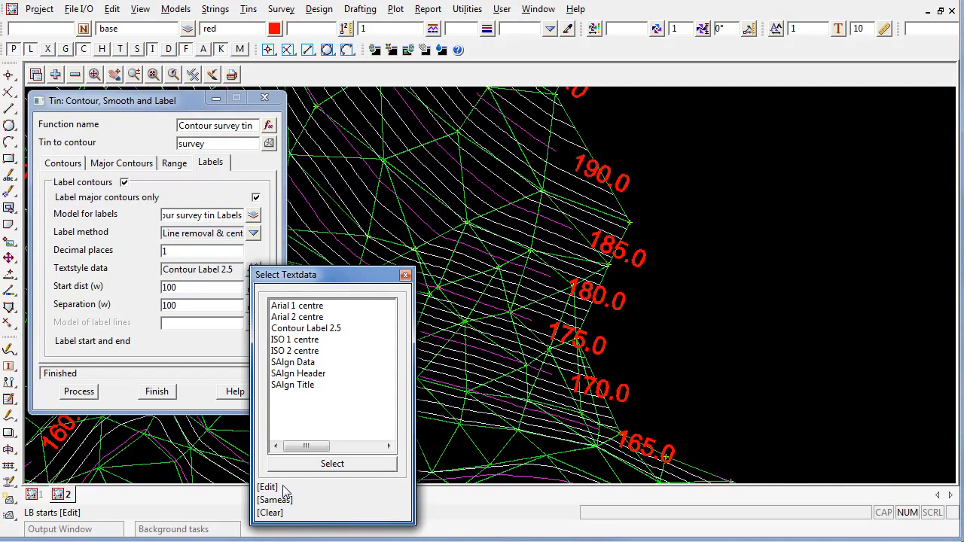
click(285, 489)
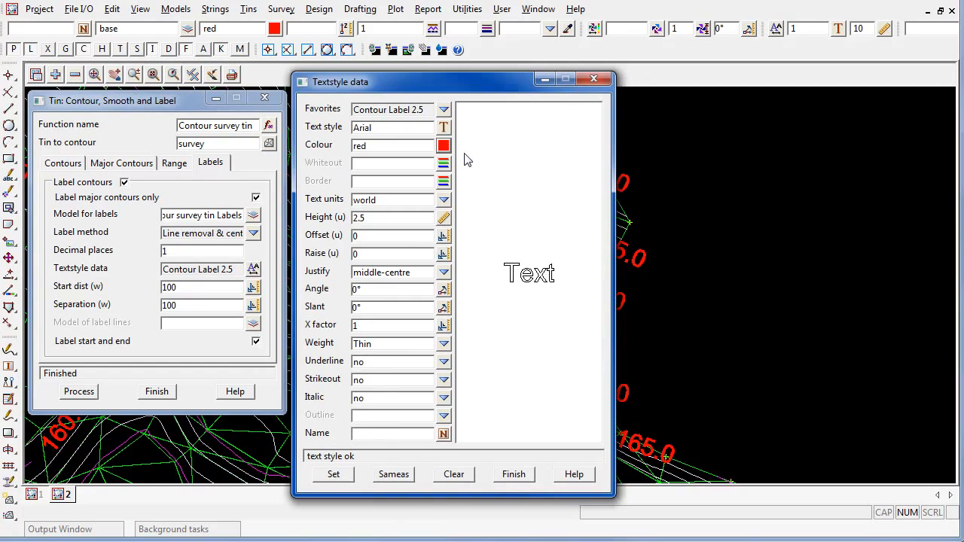
click(442, 144)
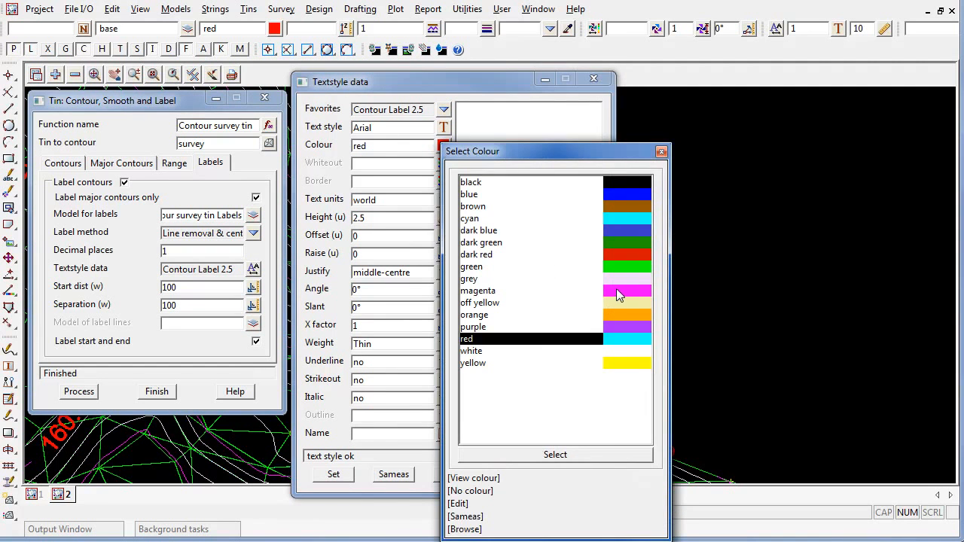
click(616, 294)
double_click(617, 290)
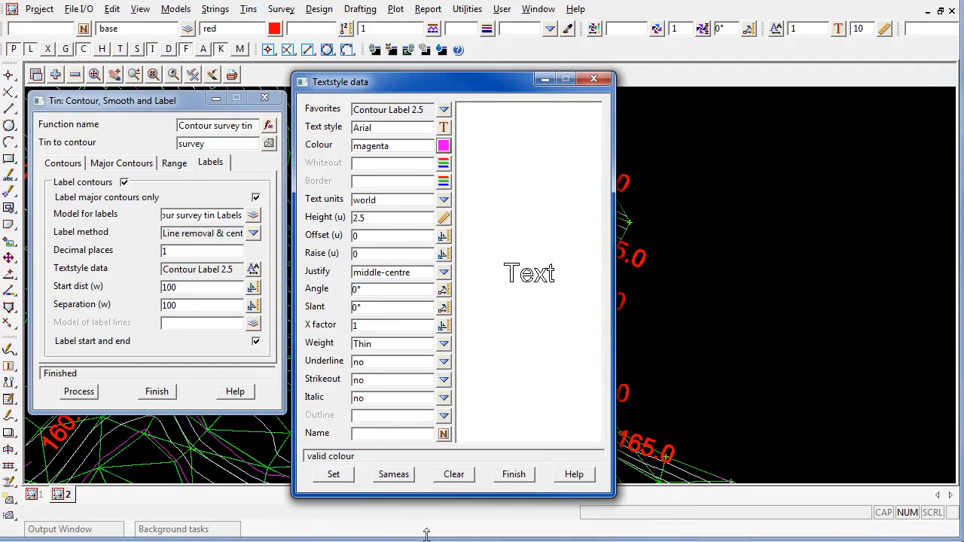
click(334, 474)
click(513, 473)
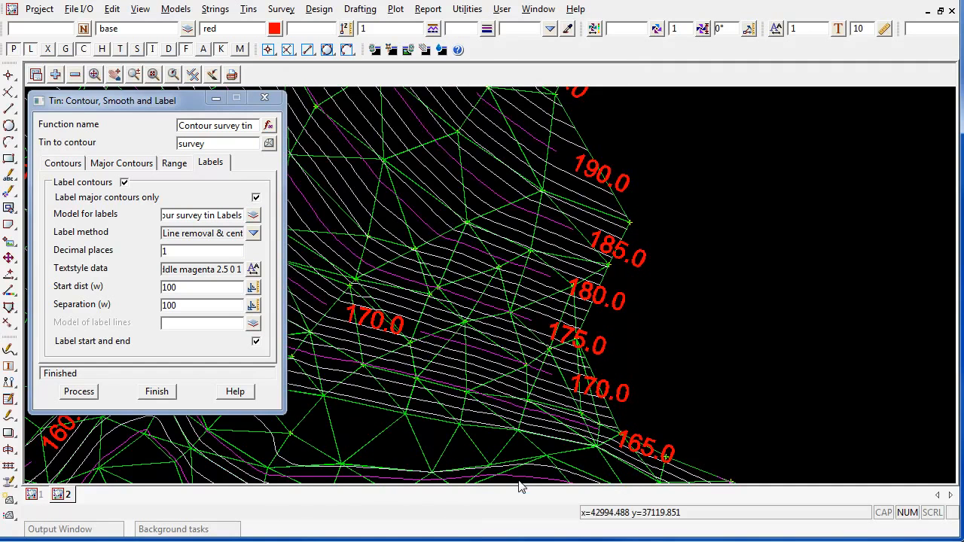
click(83, 396)
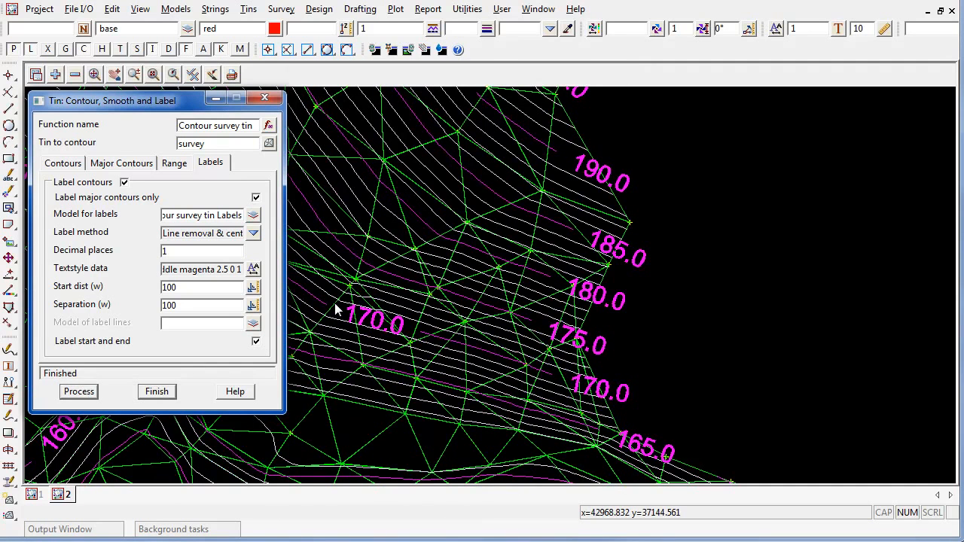
Reprocess labels at 3, then 0, then back to 1 decimal place.
drag(175, 251, 101, 258)
text(3)
click(78, 392)
drag(173, 252, 109, 256)
text(0)
click(79, 392)
drag(169, 252, 35, 239)
text(1)
click(79, 392)
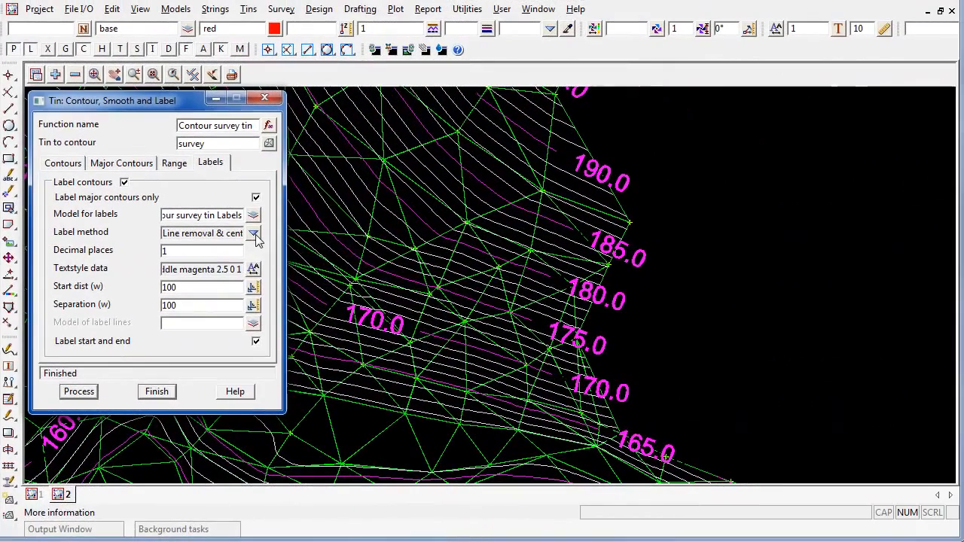
Set Label method to 'Above line facing up hill' and reprocess the labels.
click(255, 235)
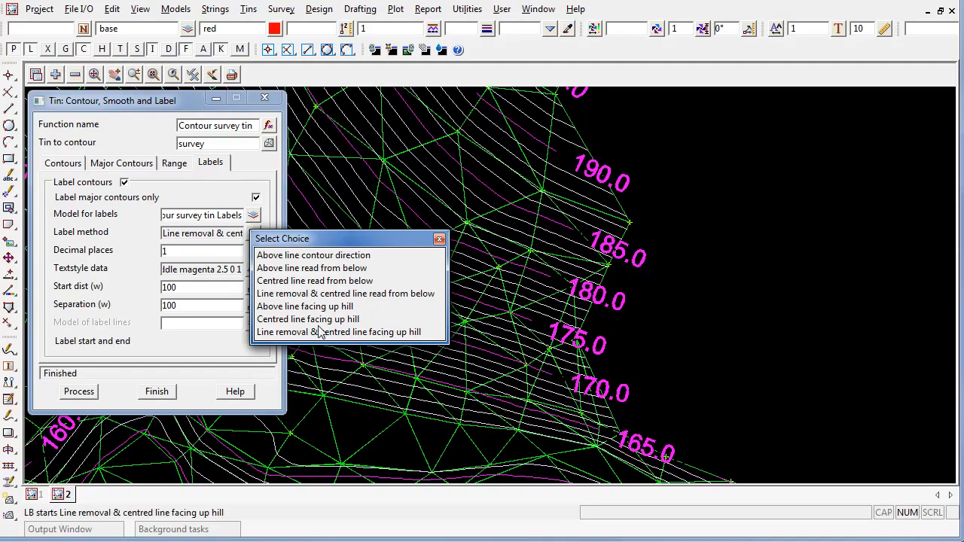
click(285, 270)
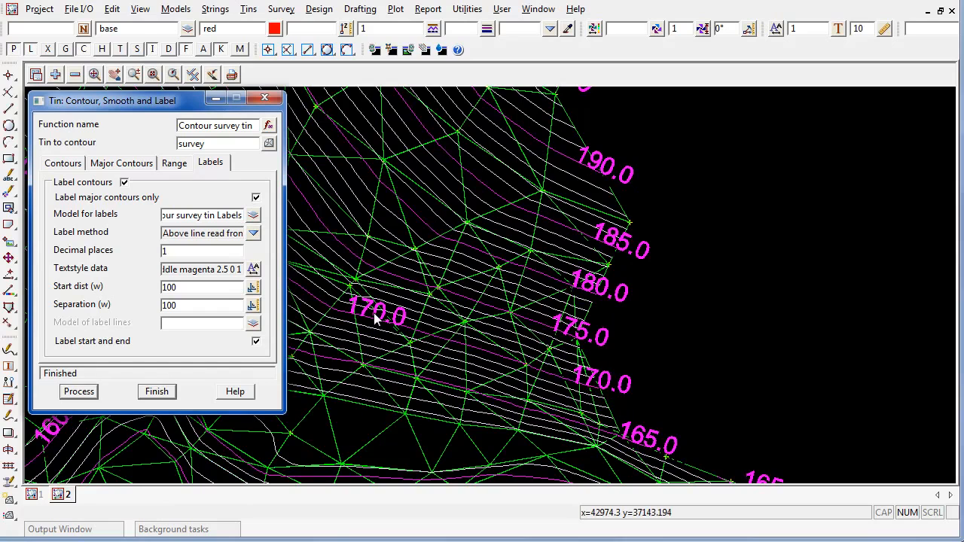
click(741, 321)
scroll(738, 347, down, 5)
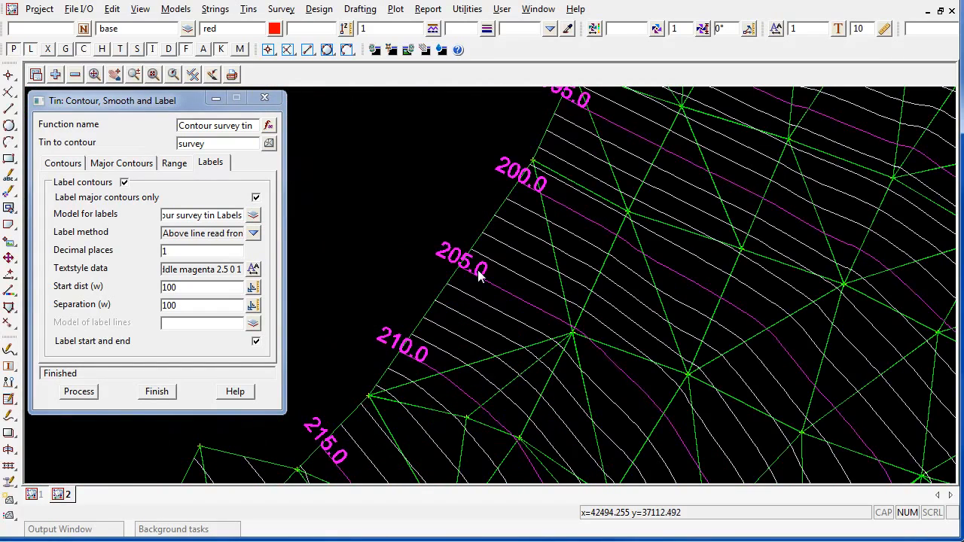
click(253, 233)
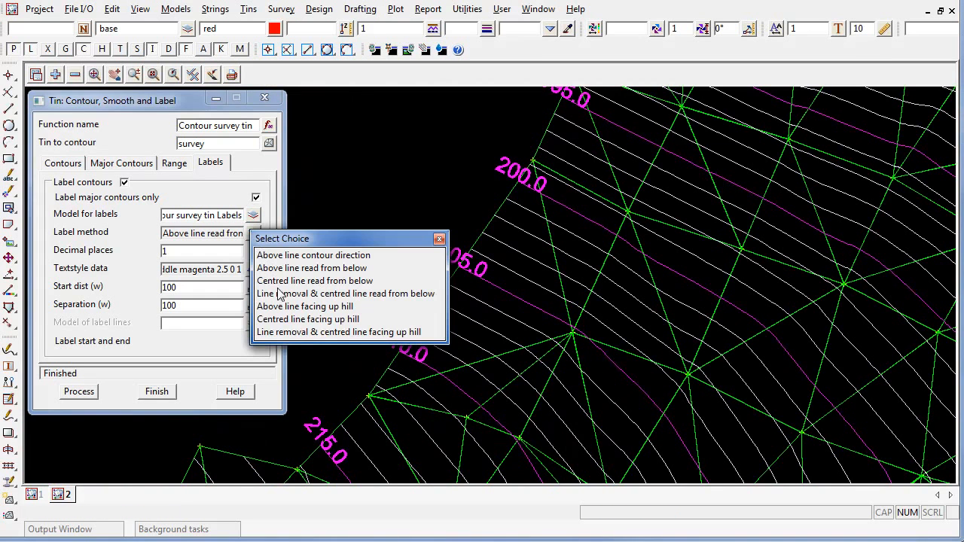
click(328, 310)
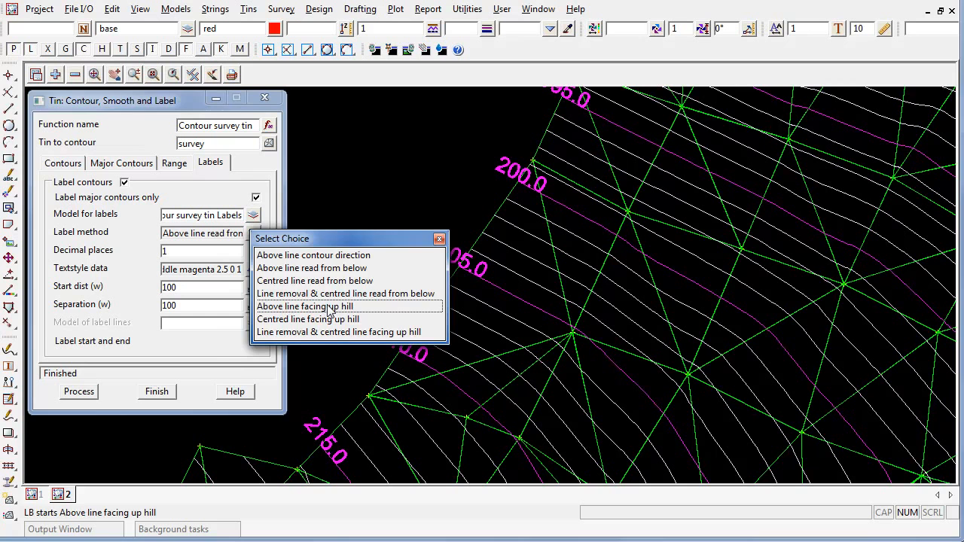
click(328, 310)
click(78, 392)
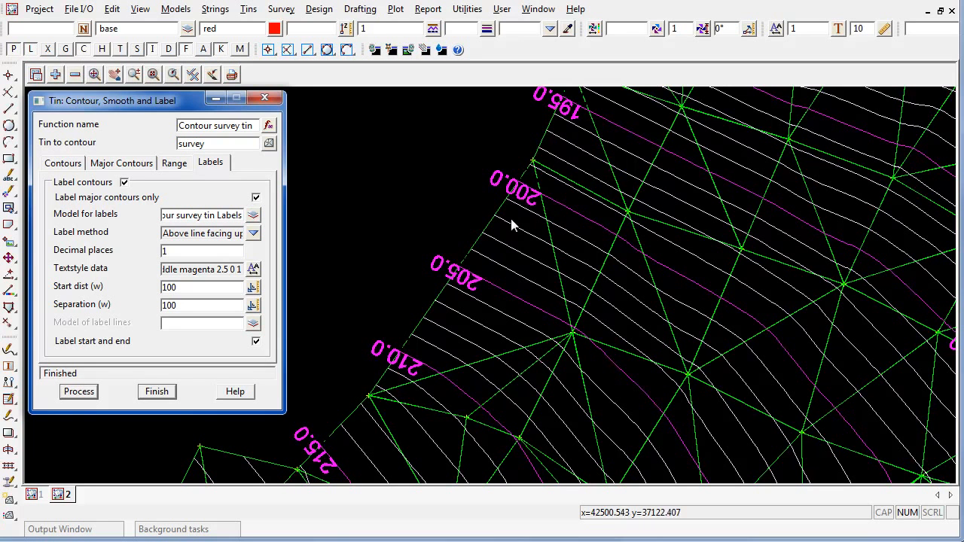
click(253, 234)
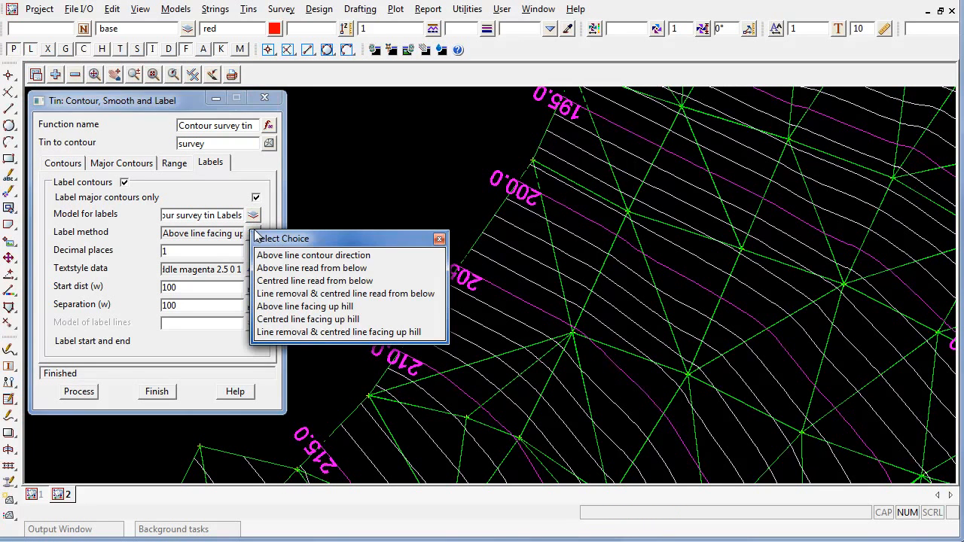
Preview contour labels with Centred line read from below, then Line removal & centred line read from below.
click(284, 282)
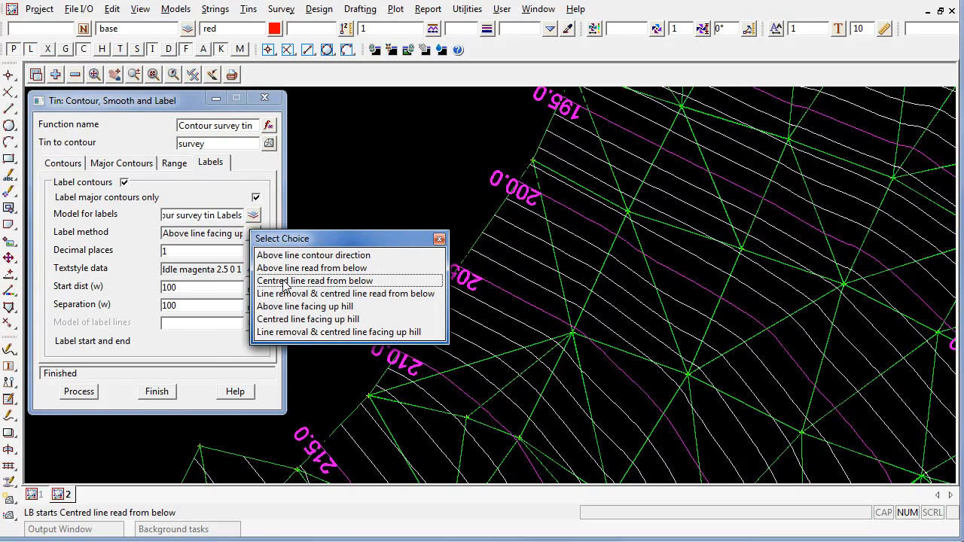
click(284, 282)
click(80, 393)
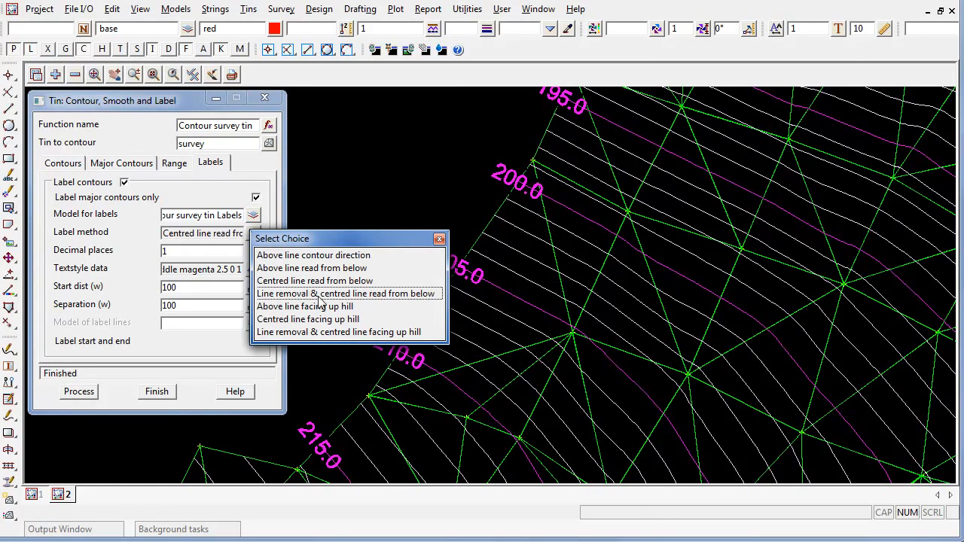
click(312, 332)
click(79, 392)
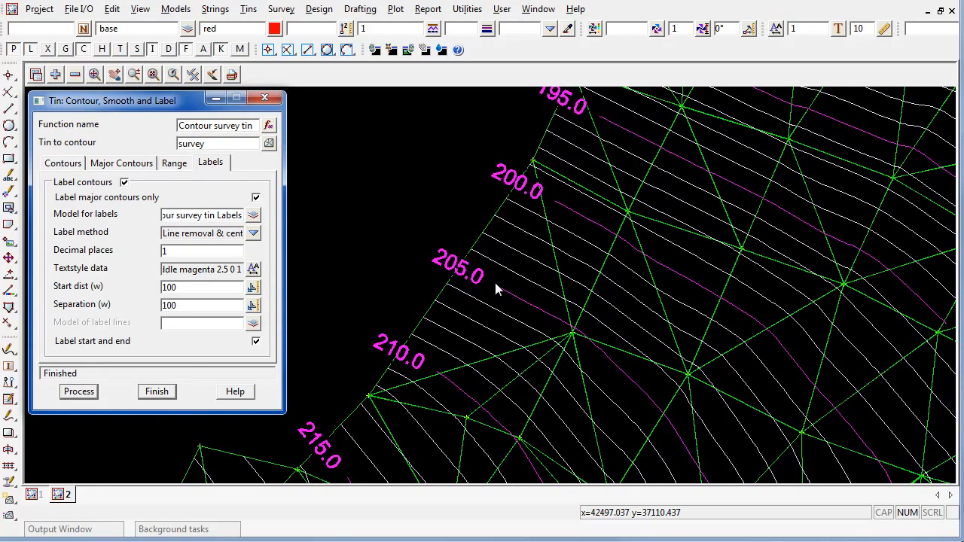
Preview the labels using the Centred line facing up hill method.
click(254, 234)
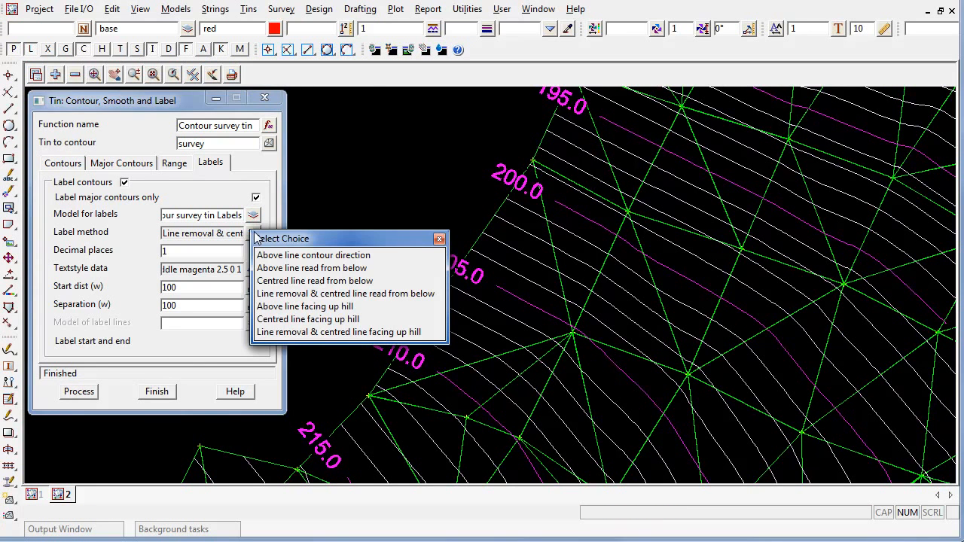
click(287, 322)
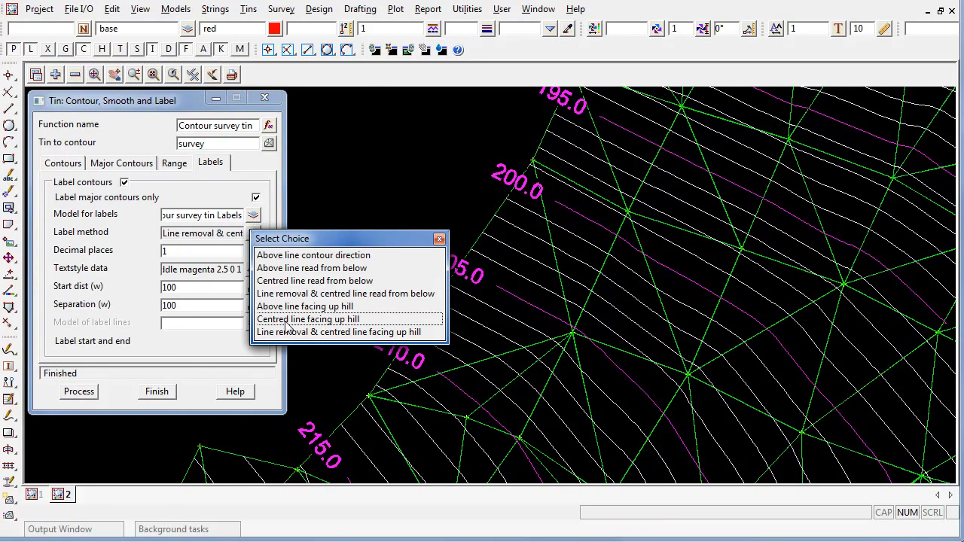
click(287, 326)
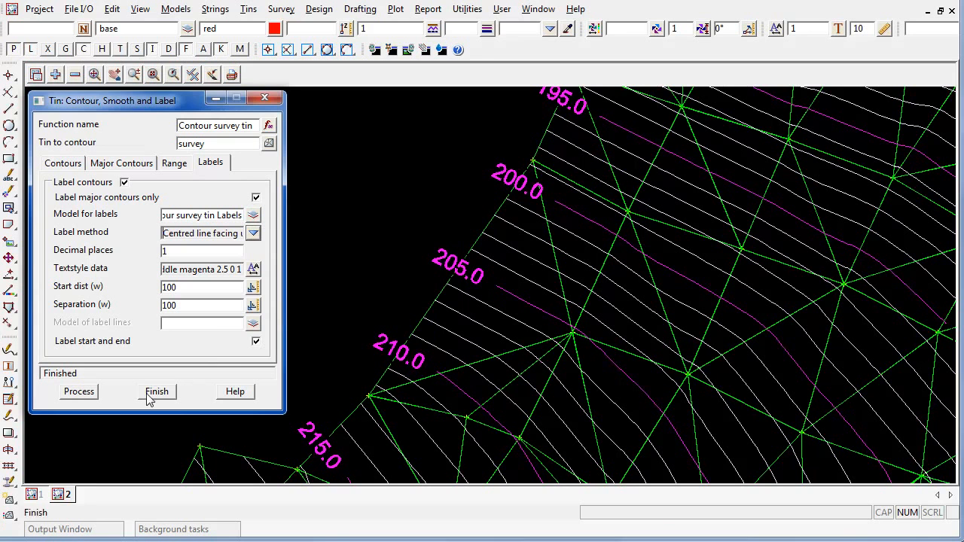
click(79, 391)
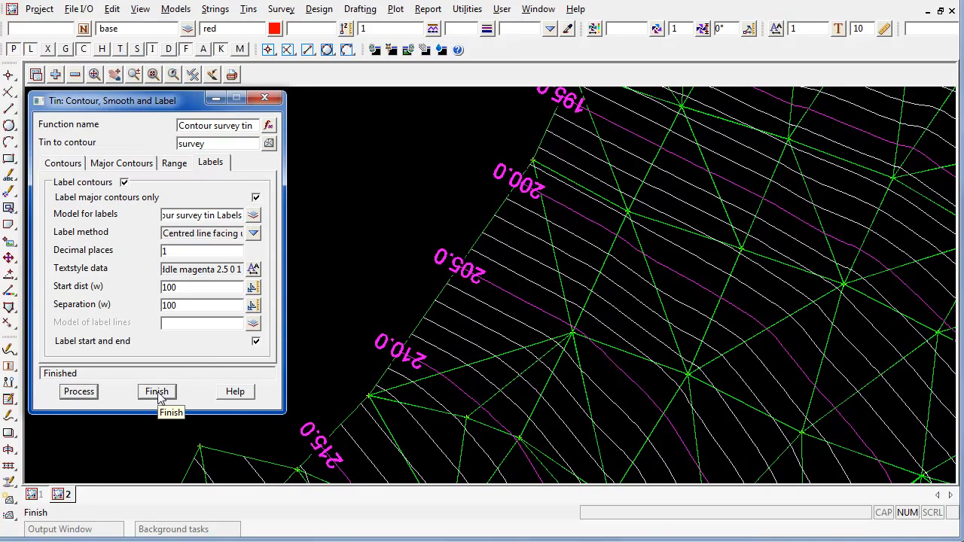
Apply Line removal & centred line facing up hill labels and finish the contour settings.
click(254, 233)
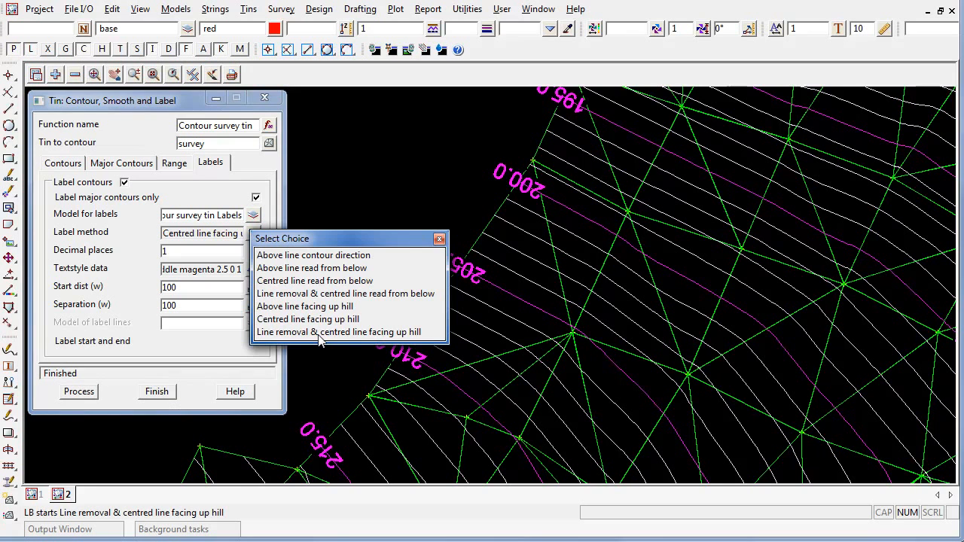
click(320, 332)
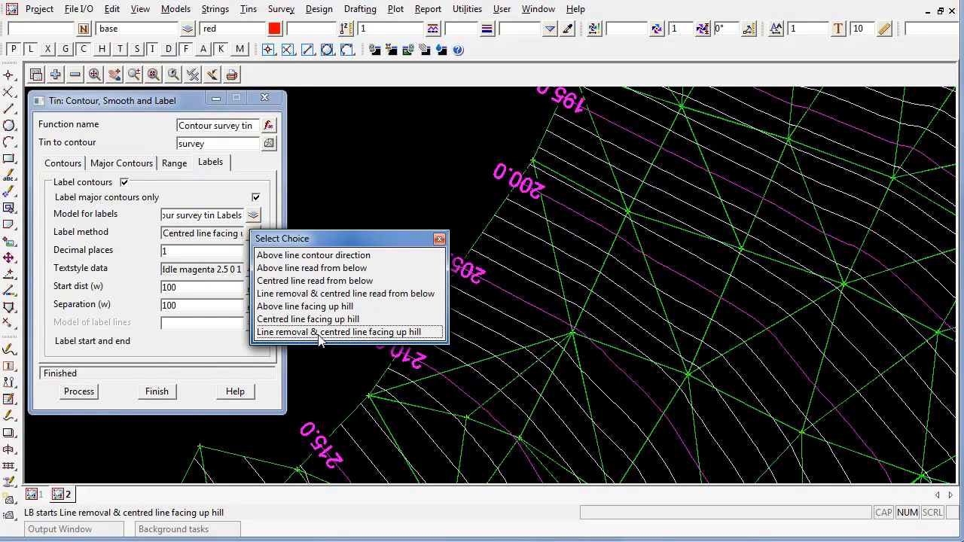
click(320, 332)
click(79, 392)
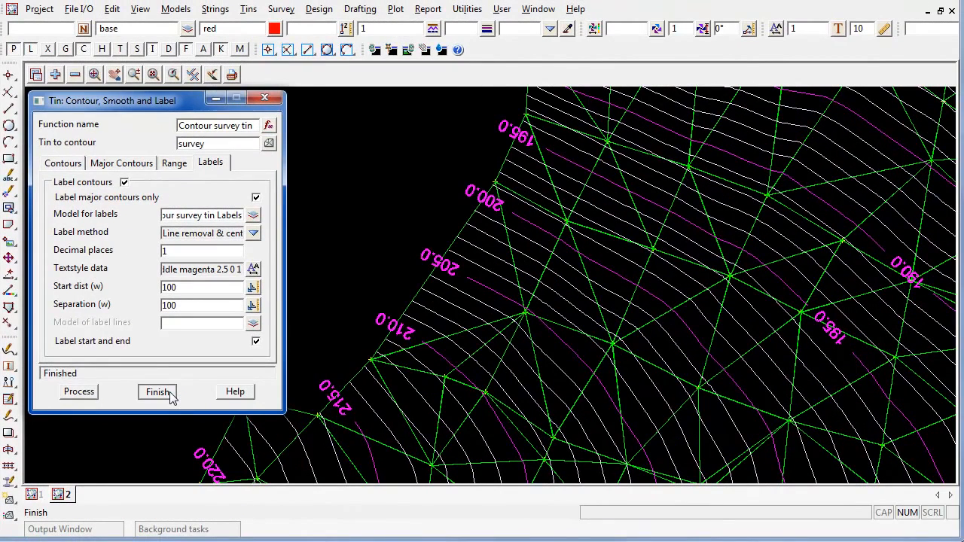
click(158, 392)
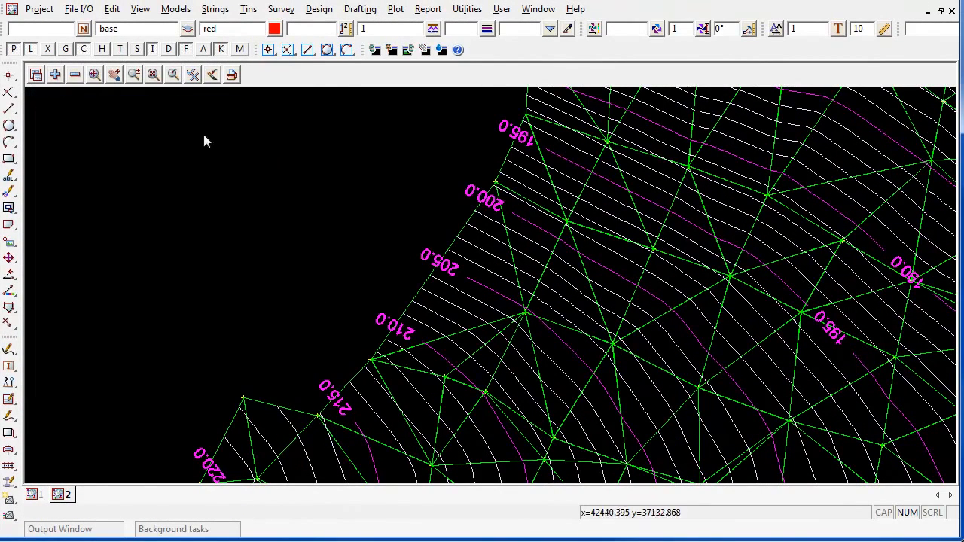
click(249, 9)
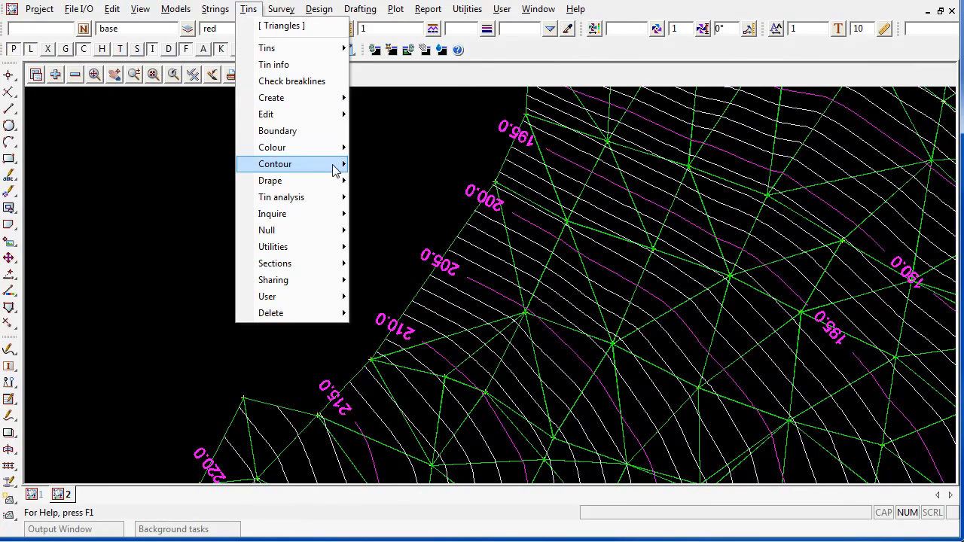
mouse_move(337, 167)
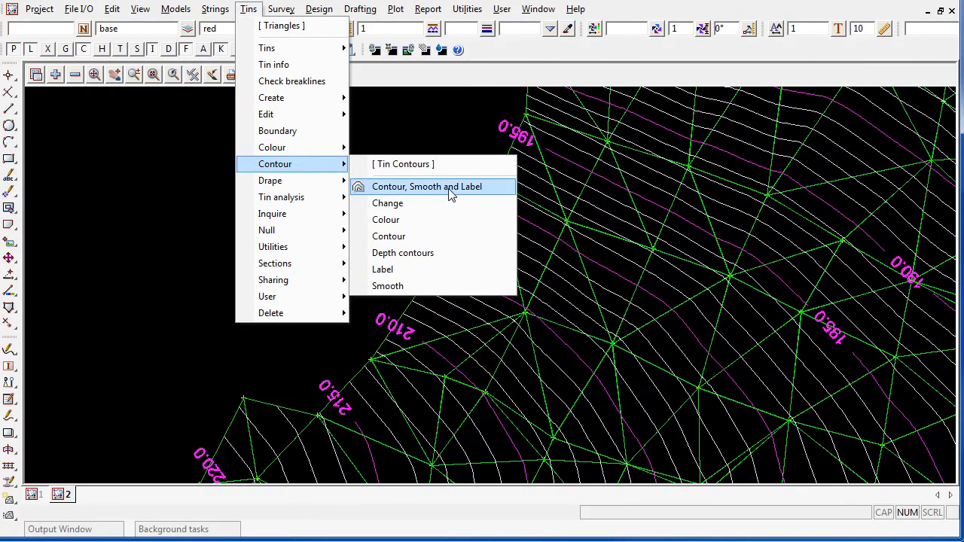
click(451, 193)
click(275, 129)
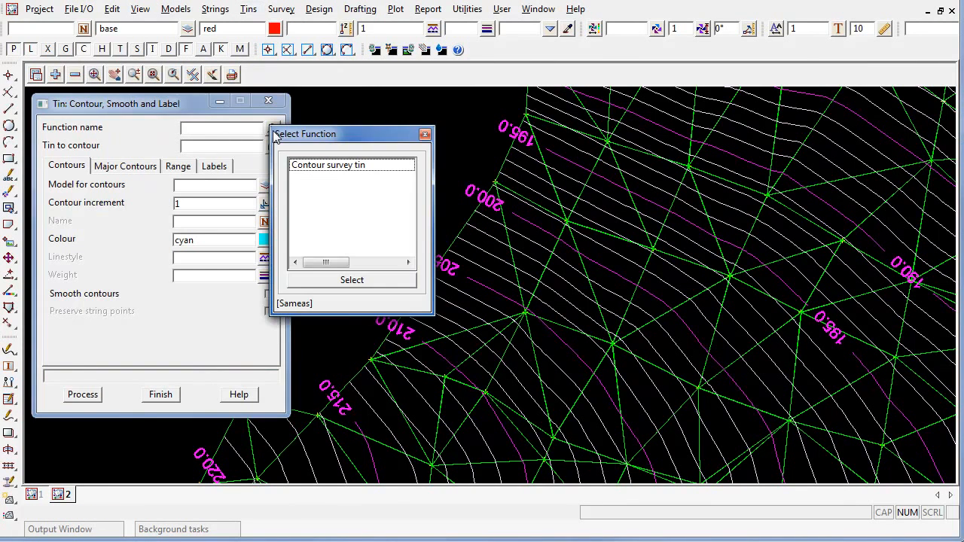
click(369, 171)
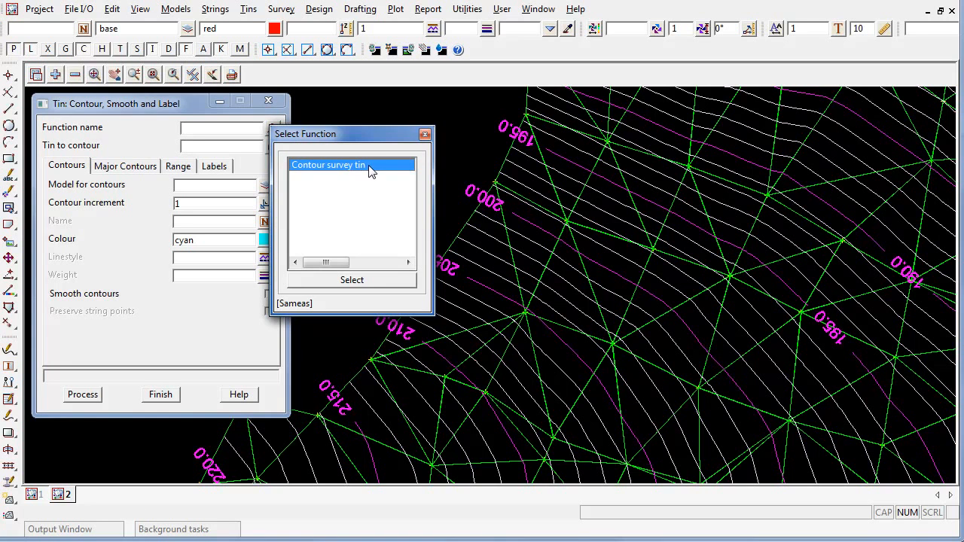
double_click(369, 170)
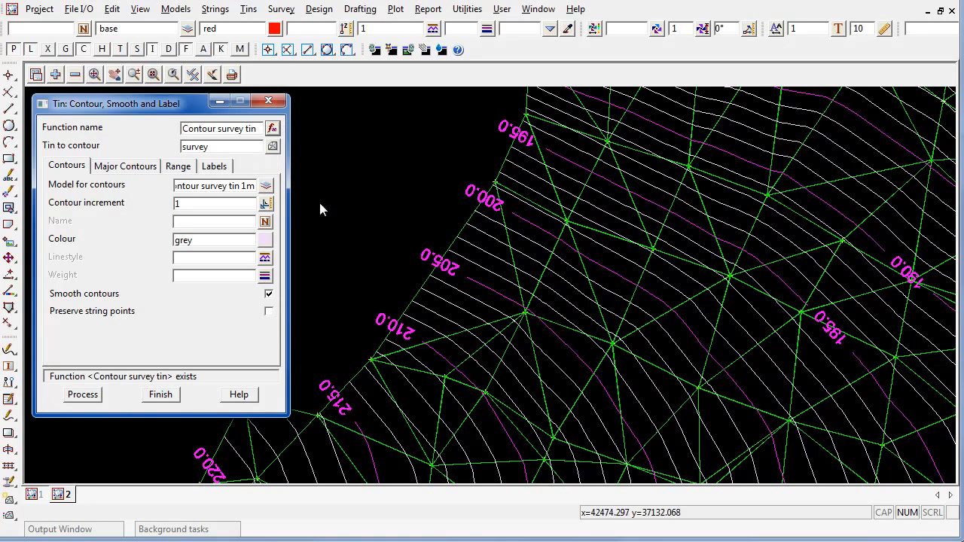
click(129, 168)
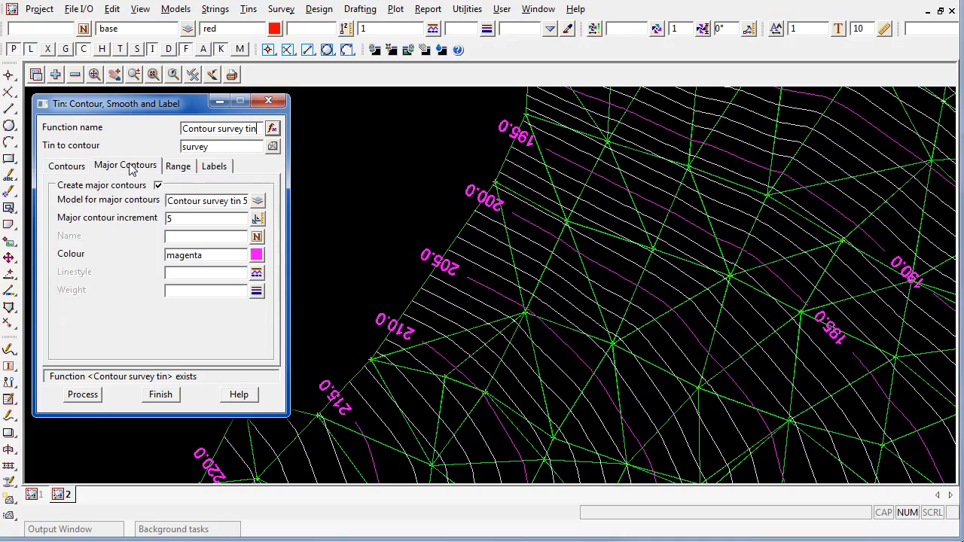
click(187, 172)
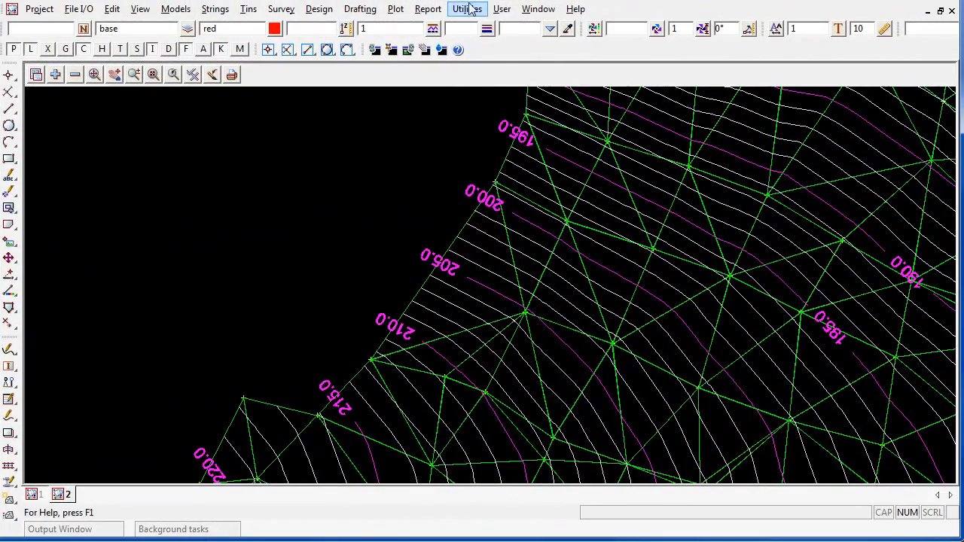
Tear off the Utilities Recalc submenu into a floating panel and move it aside.
click(468, 9)
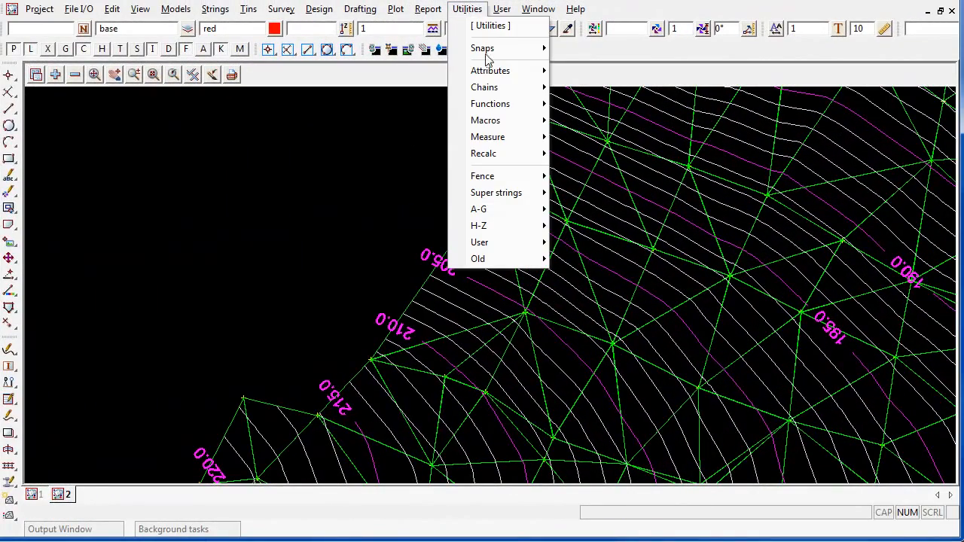
mouse_move(518, 155)
click(591, 154)
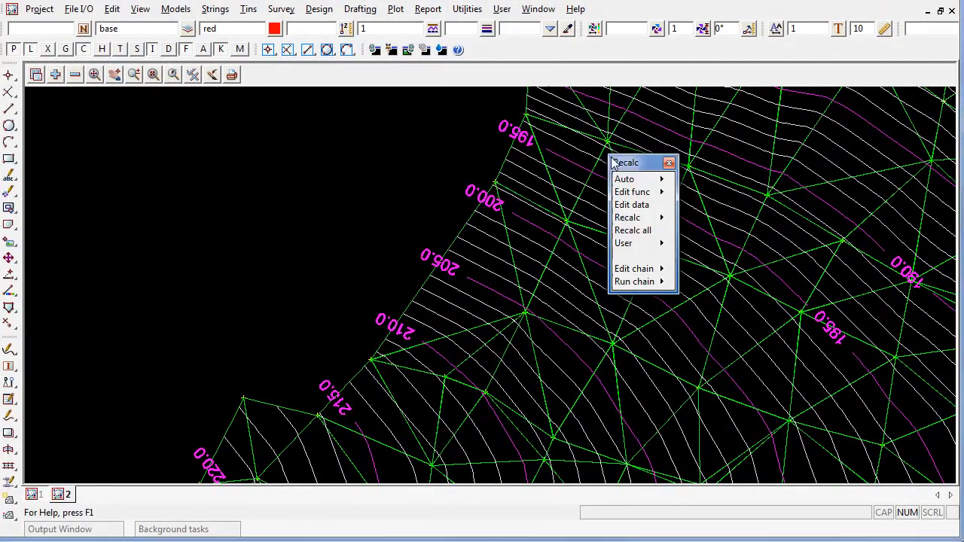
drag(612, 163, 63, 328)
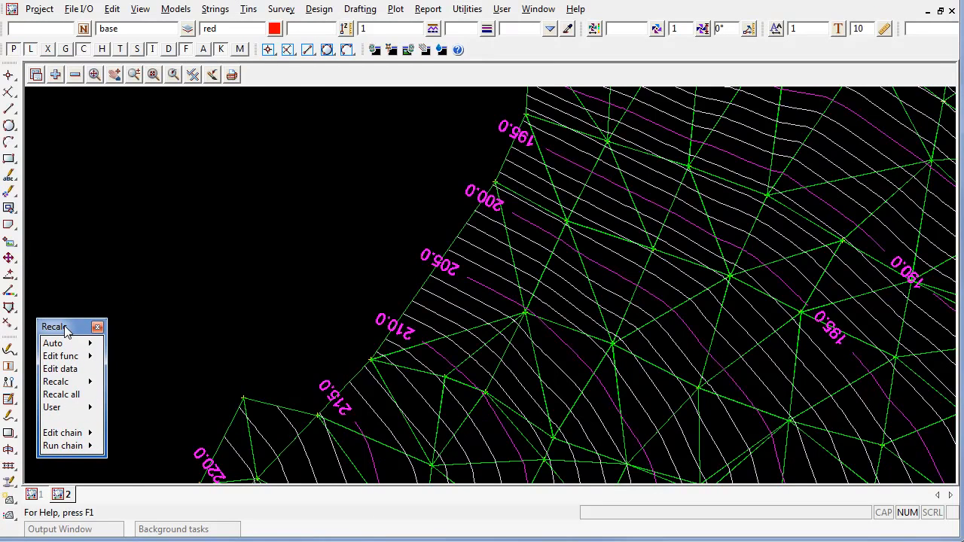
Inspect the Contour survey tin function settings and close them without changes.
click(73, 359)
click(212, 389)
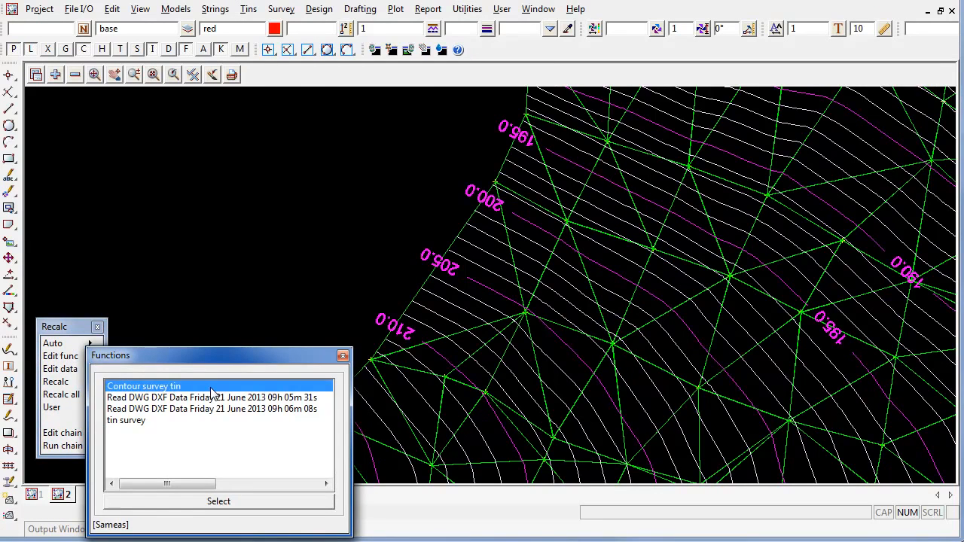
double_click(186, 387)
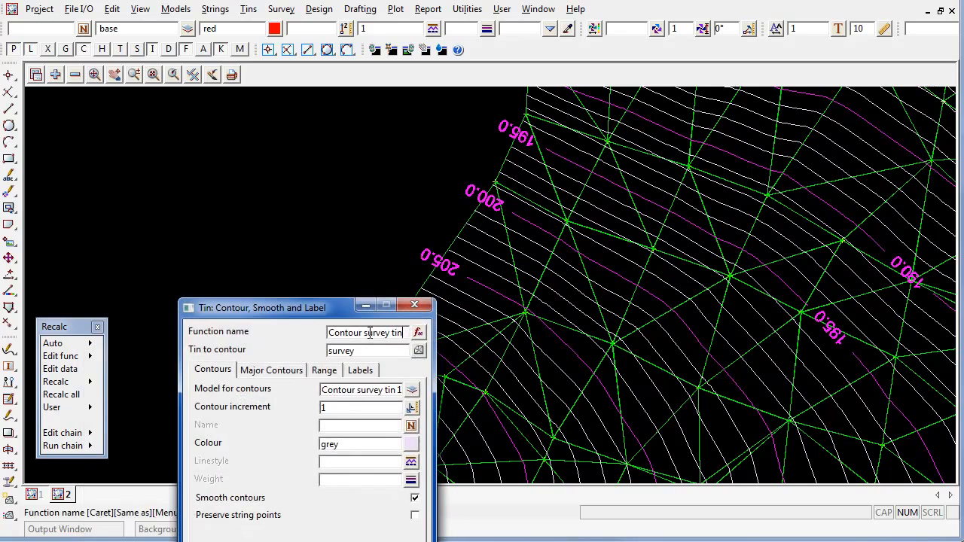
drag(324, 308, 275, 118)
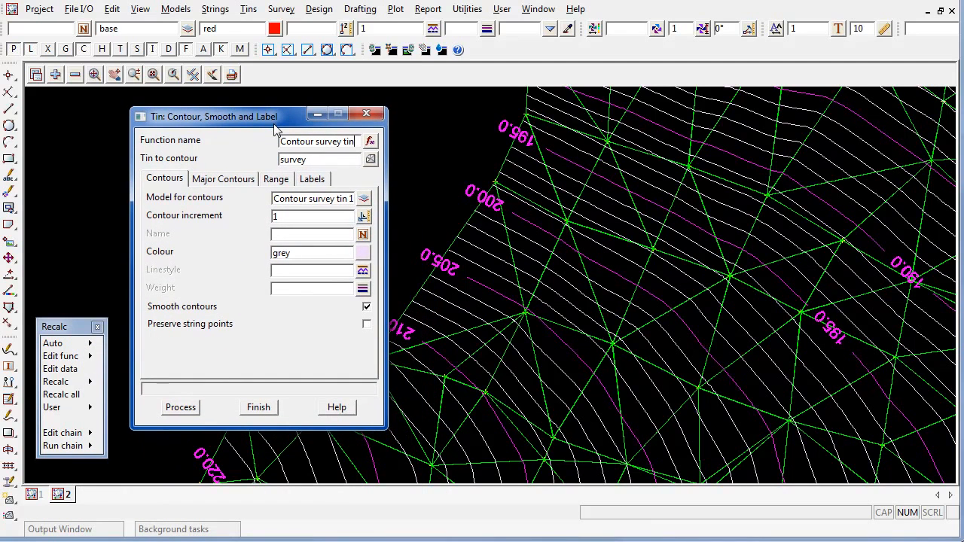
click(257, 407)
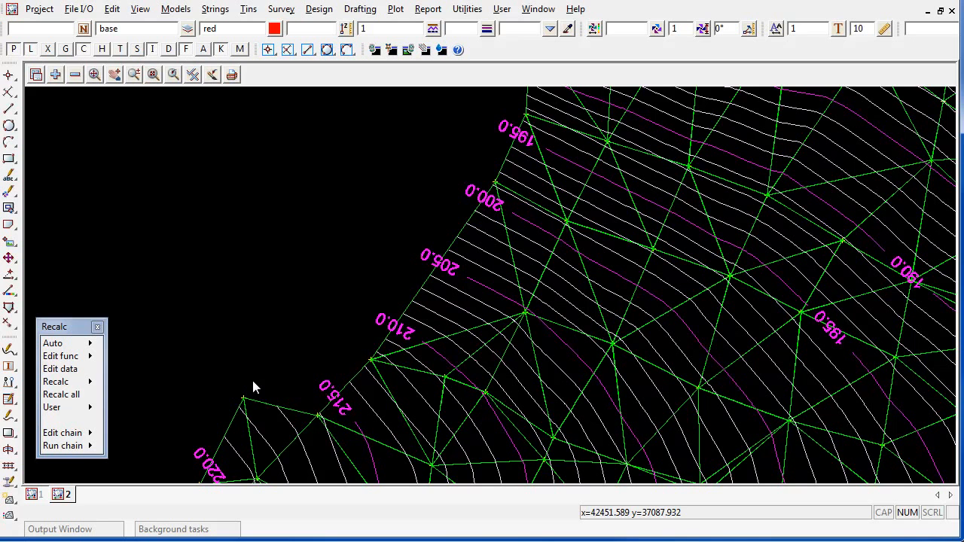
Recalculate the Contour survey tin function to regenerate the contours and labels.
click(74, 382)
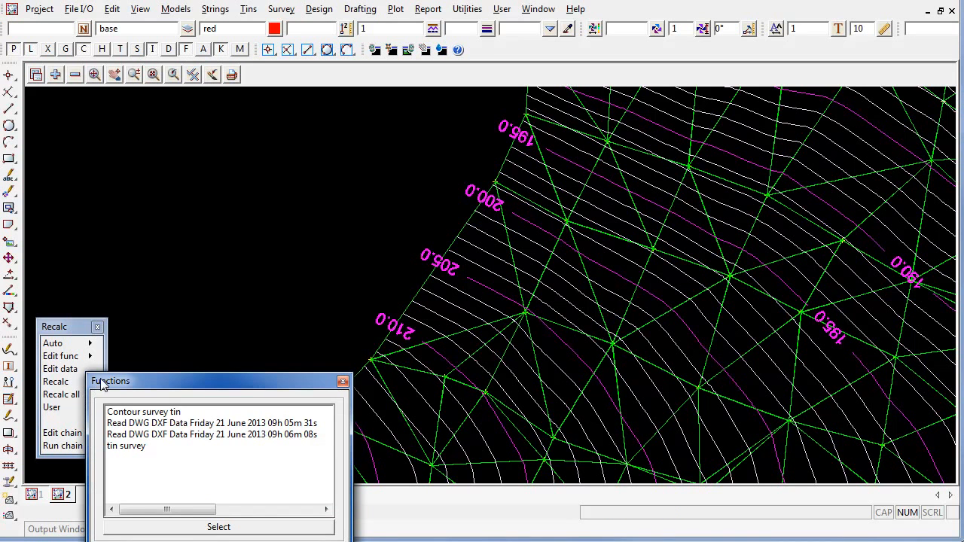
click(156, 415)
double_click(156, 415)
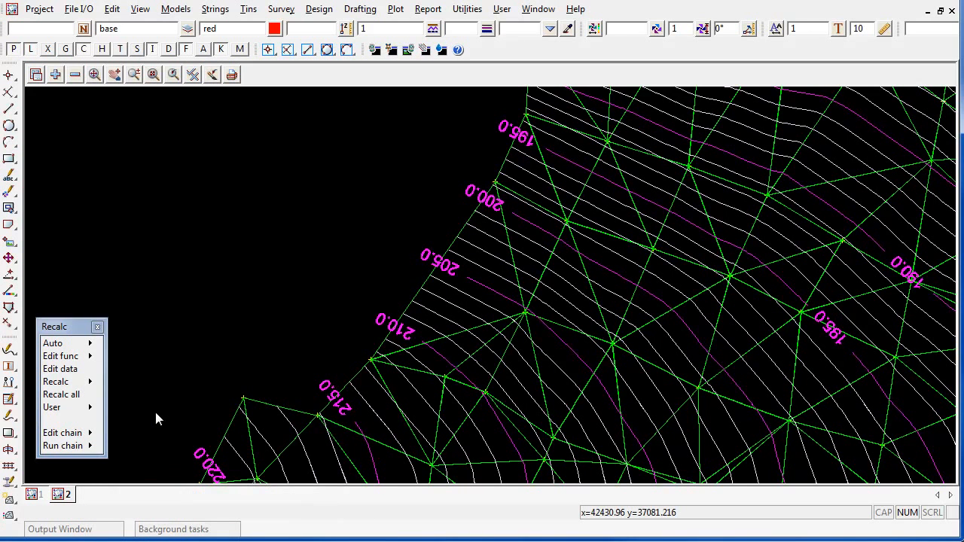